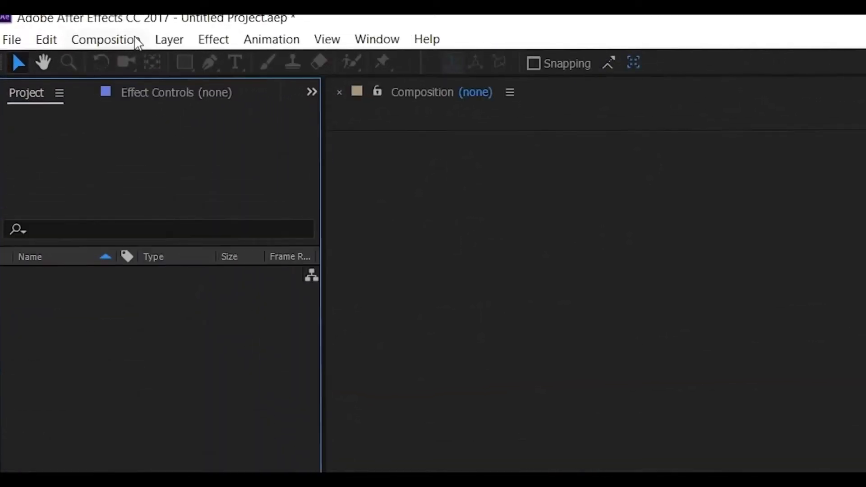
Create a 1920 x 1080 px, 30 fps composition named LowerThirds Tutorial with a white background
{"action": "left_click", "coordinate": [136, 43]}
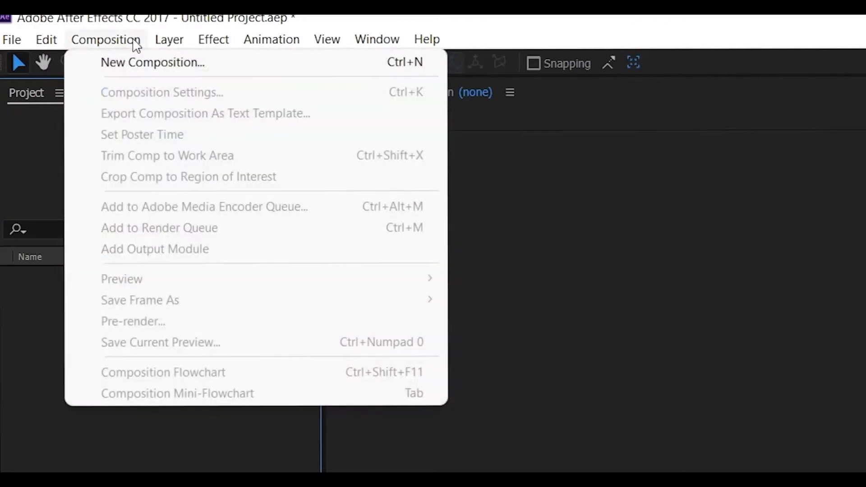
{"action": "left_click", "coordinate": [140, 68]}
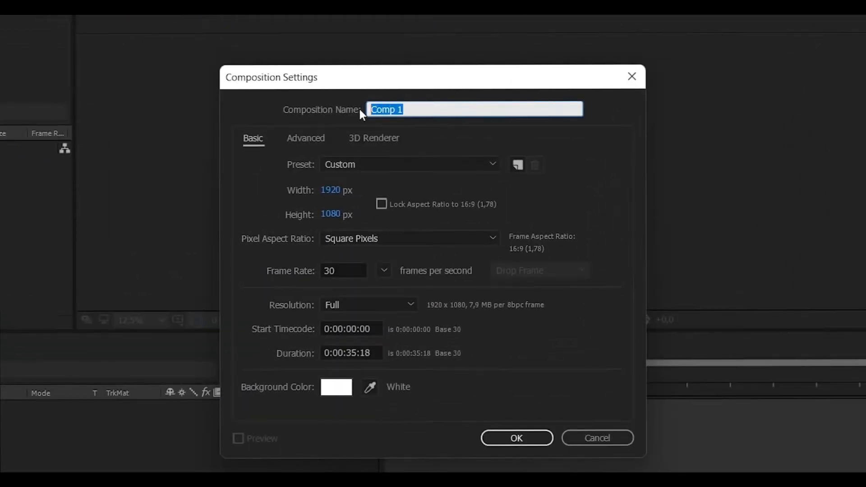
{"action": "type", "text": "LowerThirds Tutorial"}
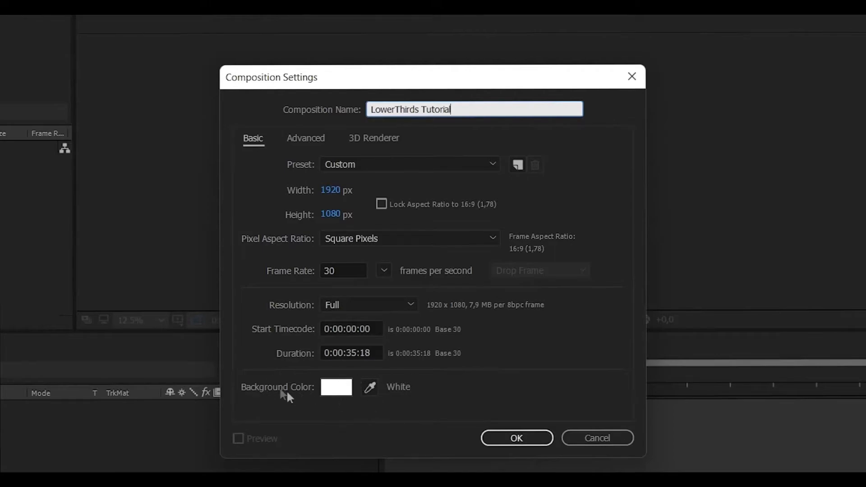
{"action": "left_click", "coordinate": [516, 437]}
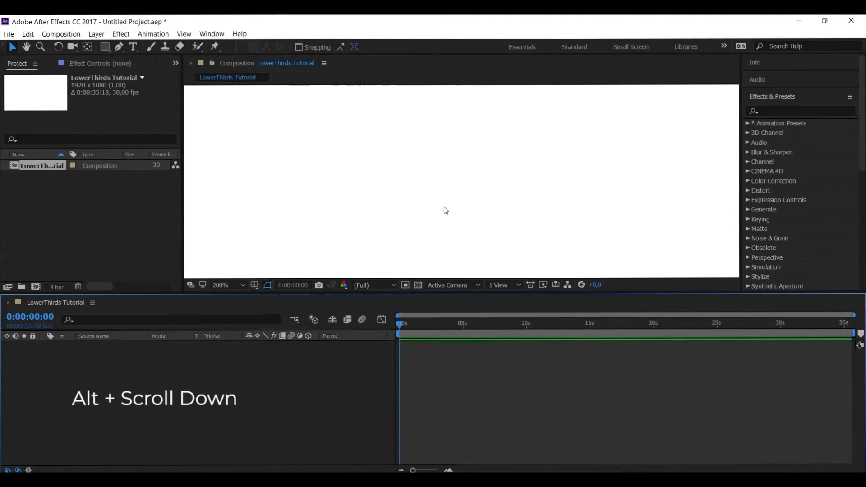
Zoom the composition view out to 25% and pan until the whole white frame is in view
{"action": "scroll", "coordinate": [445, 210], "scroll_direction": "down", "scroll_amount": 2}
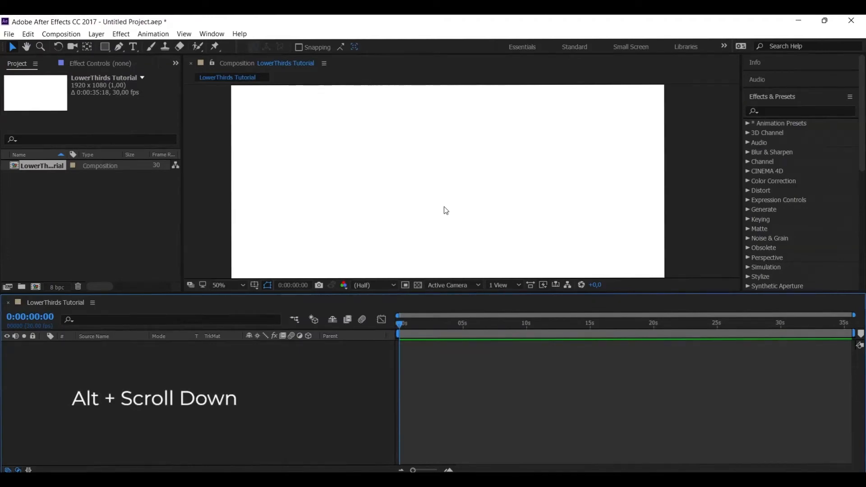
{"action": "scroll", "coordinate": [446, 210], "scroll_direction": "down", "scroll_amount": 2}
{"action": "key", "text": "space"}
{"action": "left_click", "coordinate": [443, 205]}
{"action": "left_click_drag", "start_coordinate": [443, 205], "coordinate": [456, 181]}
{"action": "scroll", "coordinate": [464, 180], "scroll_direction": "up", "scroll_amount": 2}
{"action": "scroll", "coordinate": [464, 179], "scroll_direction": "down", "scroll_amount": 2}
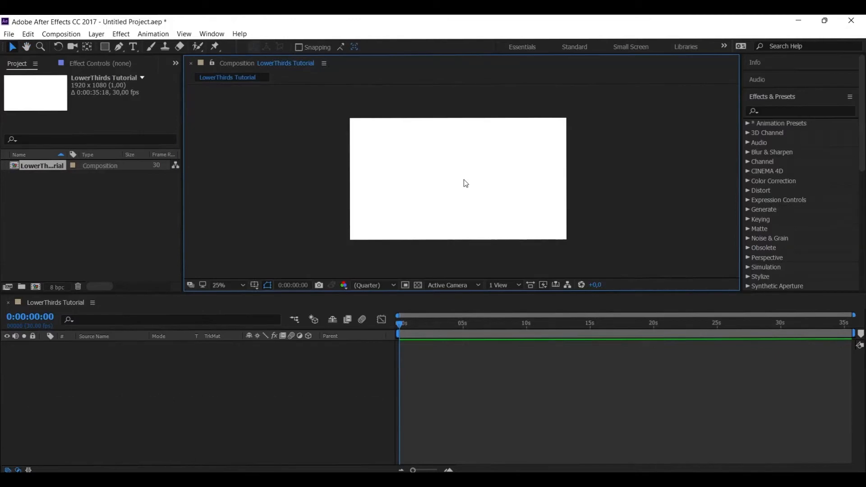
Toggle the transparency grid to check the background, and make the composition viewer slightly taller
{"action": "left_click", "coordinate": [419, 285]}
{"action": "left_click", "coordinate": [419, 284]}
{"action": "left_click", "coordinate": [420, 284]}
{"action": "left_click", "coordinate": [420, 284]}
{"action": "left_click_drag", "start_coordinate": [464, 293], "coordinate": [462, 307]}
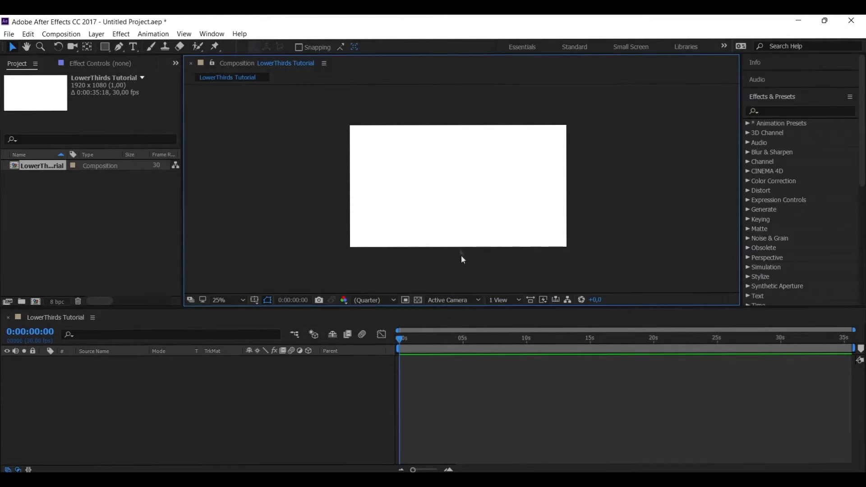
{"action": "scroll", "coordinate": [459, 223], "scroll_direction": "up", "scroll_amount": 1}
{"action": "scroll", "coordinate": [462, 223], "scroll_direction": "down", "scroll_amount": 1}
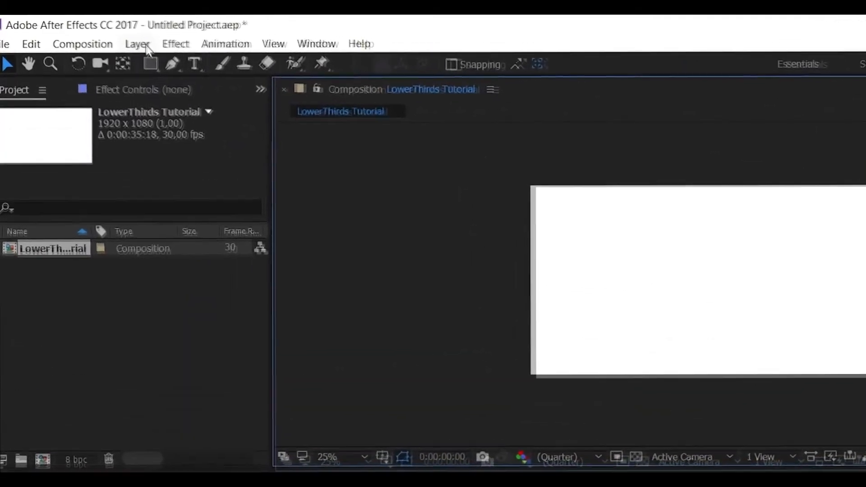
Add a 1920 x 1080 px solid layer to the composition with the deep red color B41414
{"action": "left_click", "coordinate": [141, 43]}
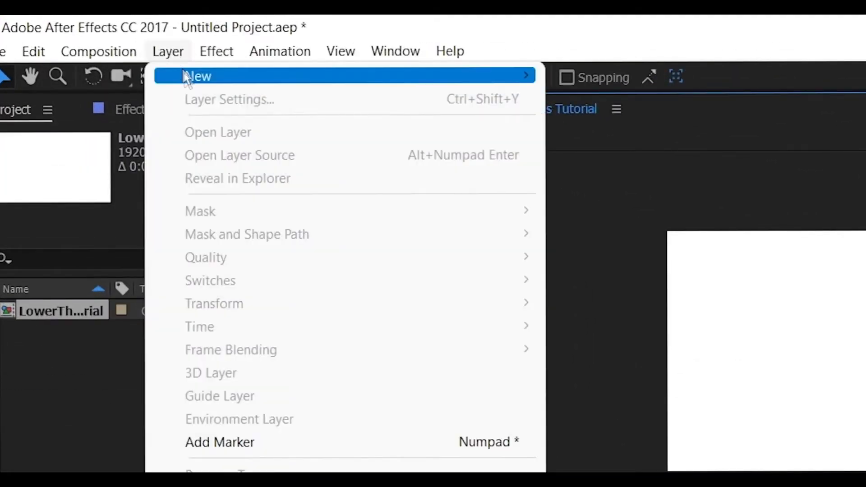
{"action": "mouse_move", "coordinate": [190, 80]}
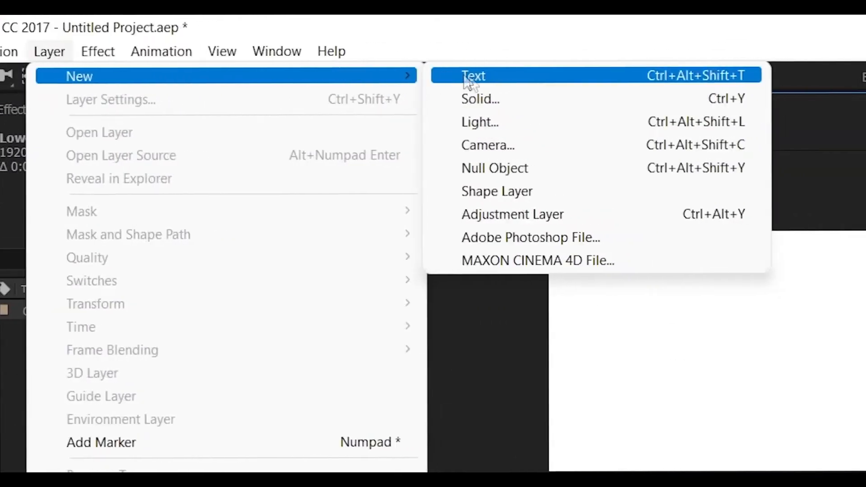
{"action": "left_click", "coordinate": [491, 99]}
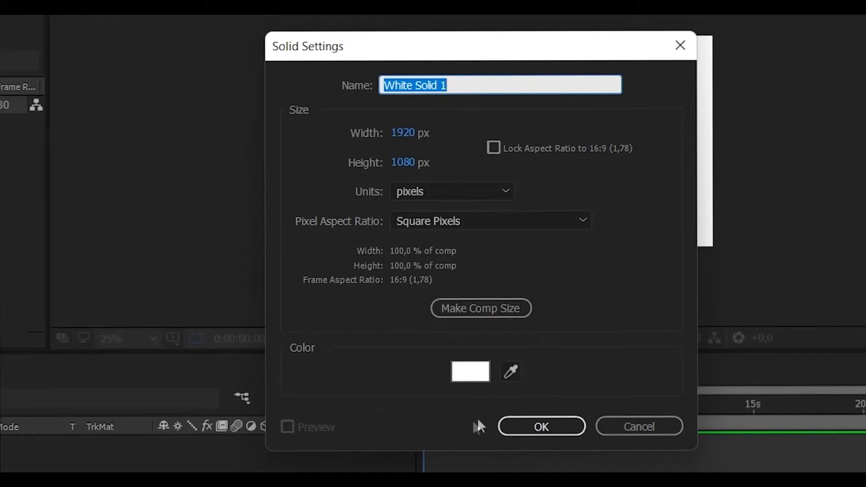
{"action": "left_click", "coordinate": [478, 375]}
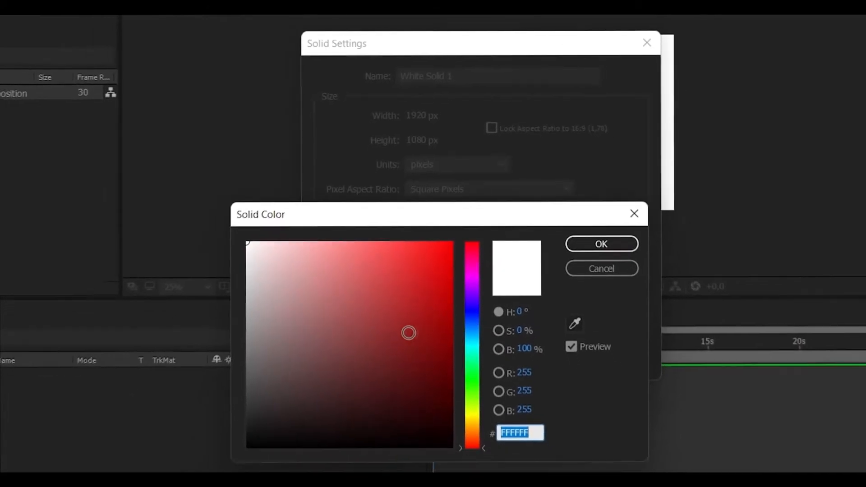
{"action": "mouse_move", "coordinate": [399, 334]}
{"action": "left_mouse_down"}
{"action": "mouse_move", "coordinate": [439, 265]}
{"action": "mouse_move", "coordinate": [424, 273]}
{"action": "mouse_move", "coordinate": [433, 269]}
{"action": "mouse_move", "coordinate": [441, 285]}
{"action": "mouse_move", "coordinate": [430, 301]}
{"action": "left_mouse_up"}
{"action": "left_click", "coordinate": [591, 248]}
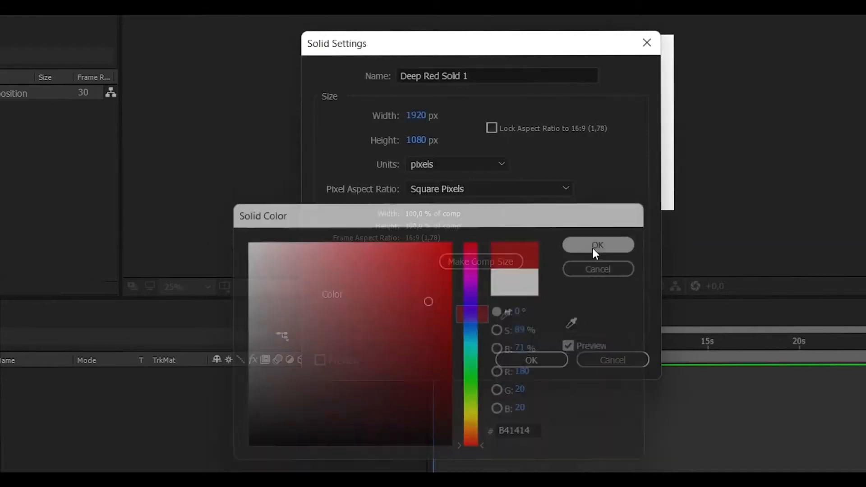
{"action": "left_click", "coordinate": [531, 359]}
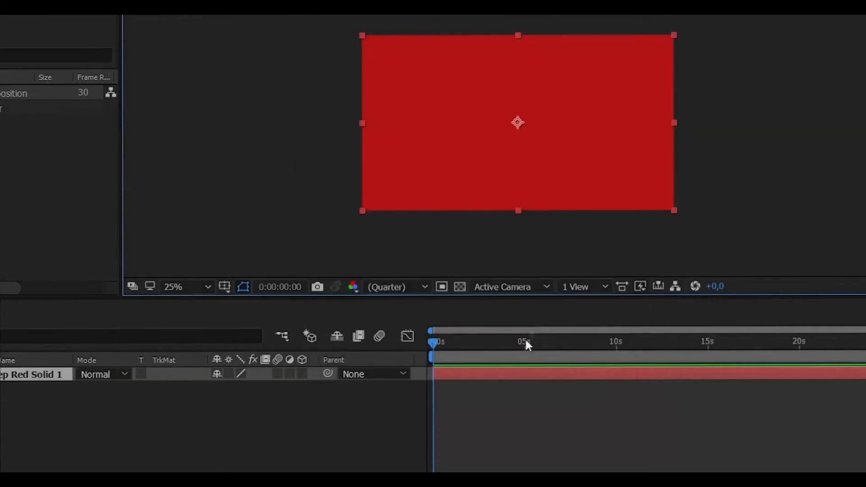
Shape the red solid into a flat bar of about 38% by 10% scale in the frame's lower-left area, centred near 556, 870
{"action": "left_click_drag", "start_coordinate": [565, 134], "coordinate": [431, 234]}
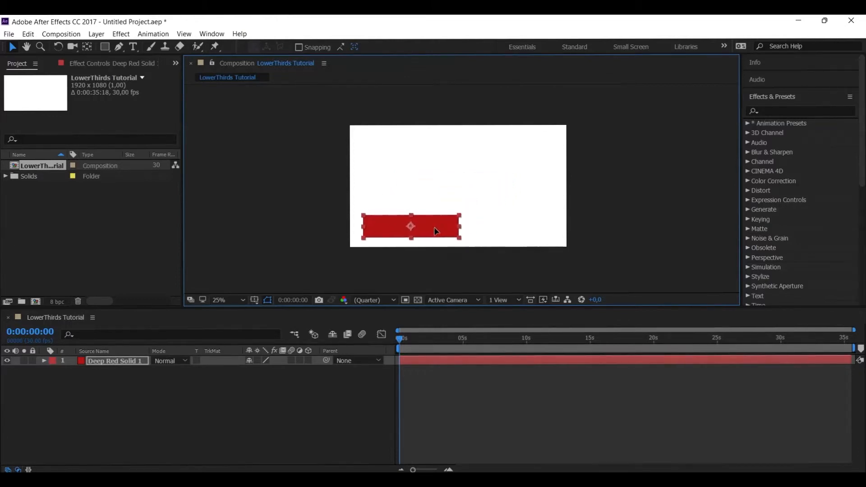
{"action": "scroll", "coordinate": [383, 248], "scroll_direction": "up", "scroll_amount": 2}
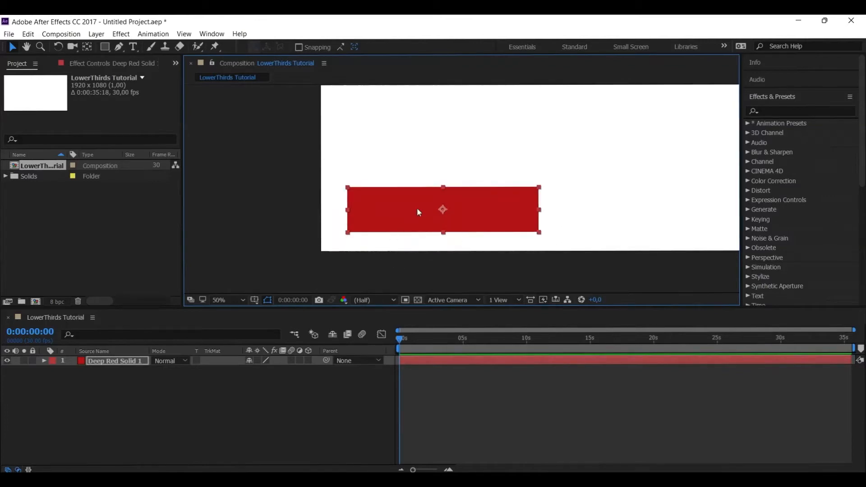
{"action": "left_click_drag", "start_coordinate": [539, 188], "coordinate": [492, 206]}
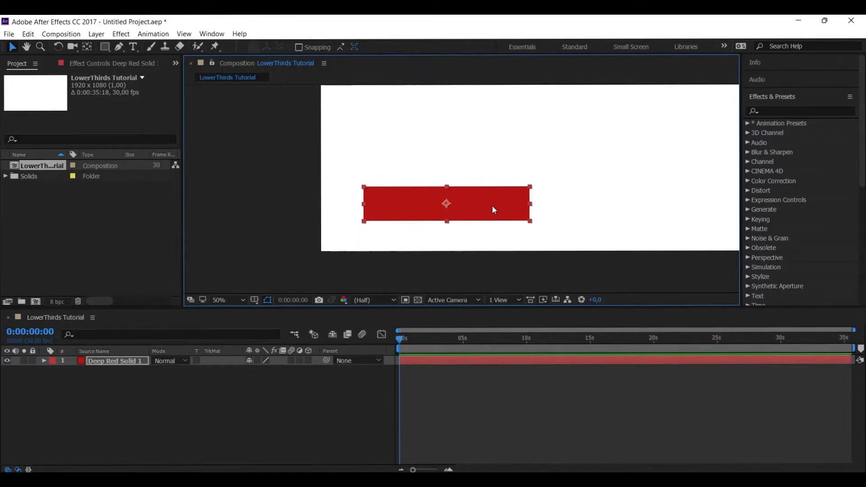
{"action": "left_click_drag", "start_coordinate": [530, 221], "coordinate": [529, 218]}
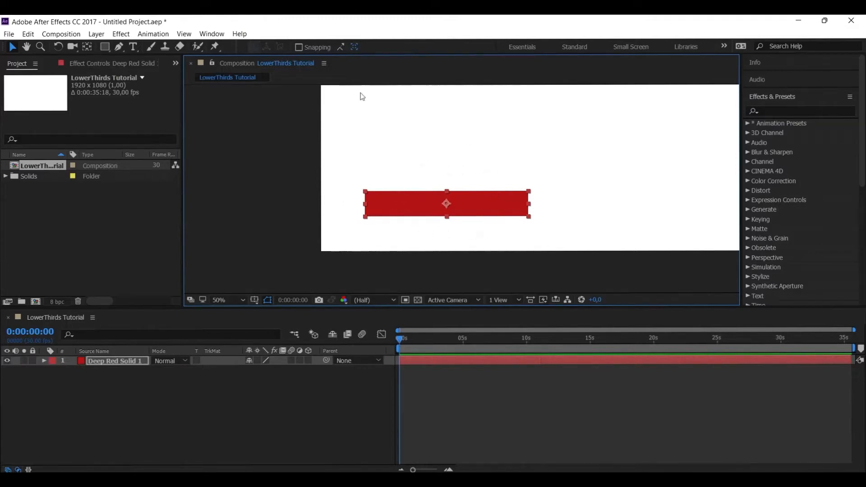
{"action": "left_click", "coordinate": [95, 34]}
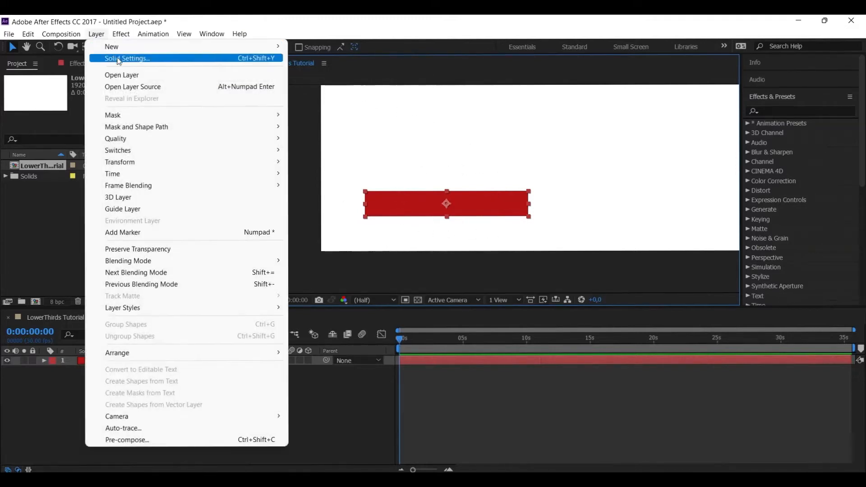
{"action": "left_click", "coordinate": [134, 60]}
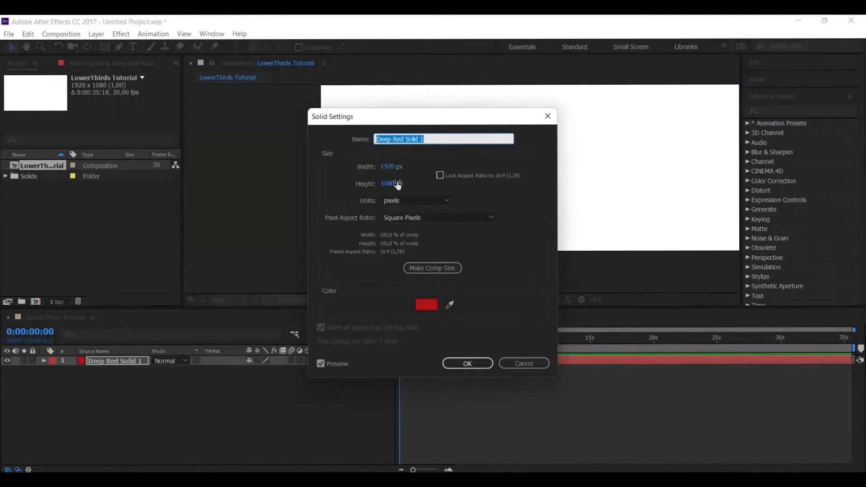
{"action": "left_click", "coordinate": [427, 305]}
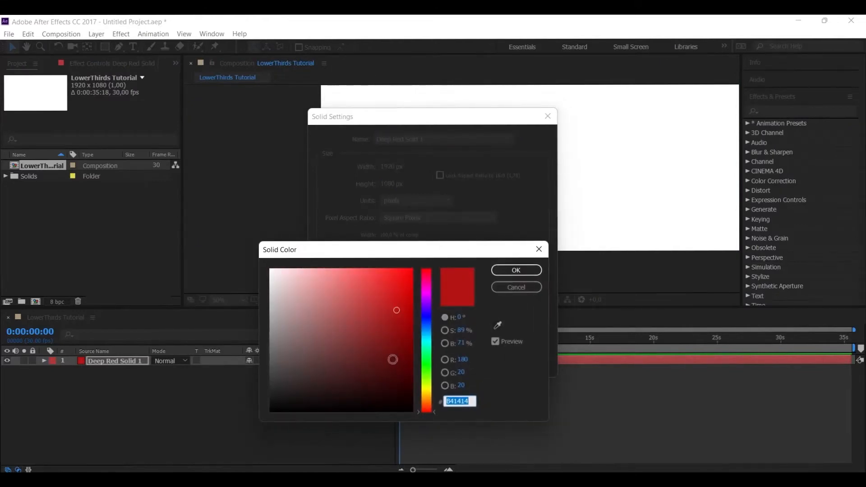
{"action": "left_click", "coordinate": [527, 291]}
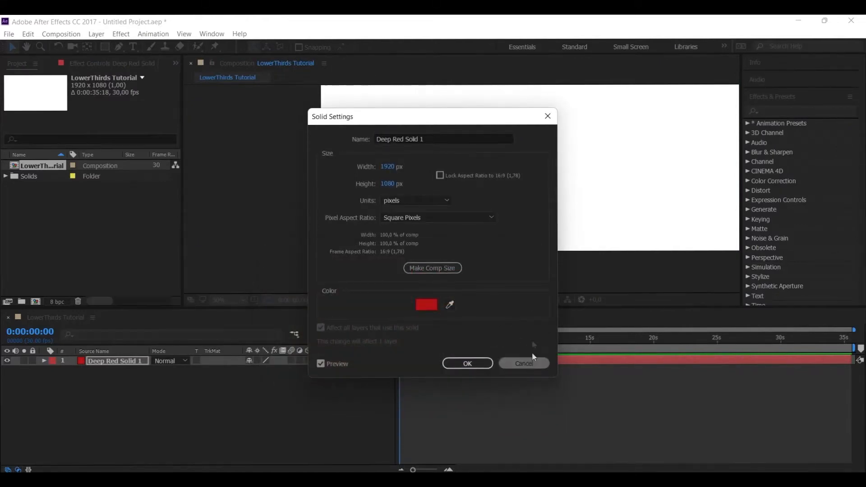
{"action": "left_click", "coordinate": [532, 359]}
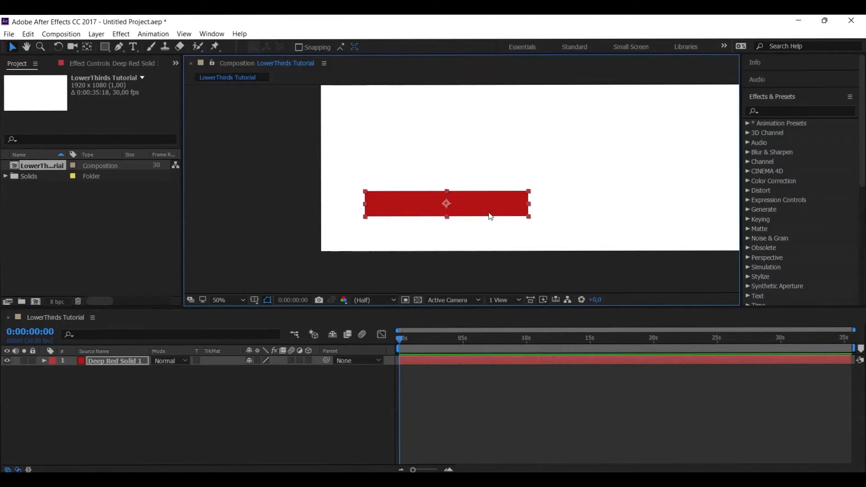
Start Position keyframing for the red solid at 0:00:00:00 and set its X position to -395, outside the frame
{"action": "left_click", "coordinate": [44, 360]}
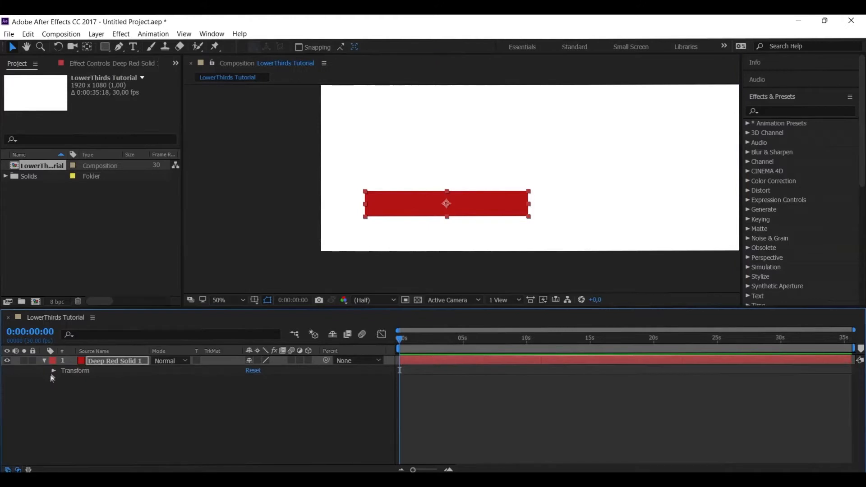
{"action": "left_click", "coordinate": [54, 370]}
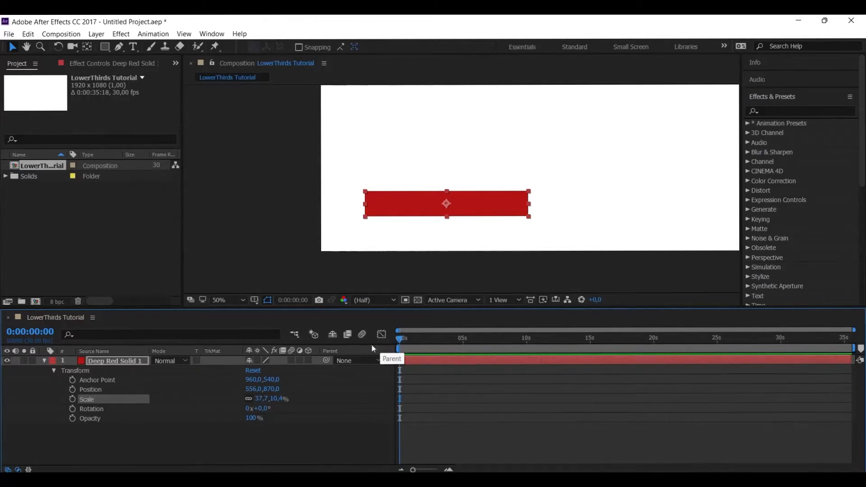
{"action": "left_click", "coordinate": [72, 389]}
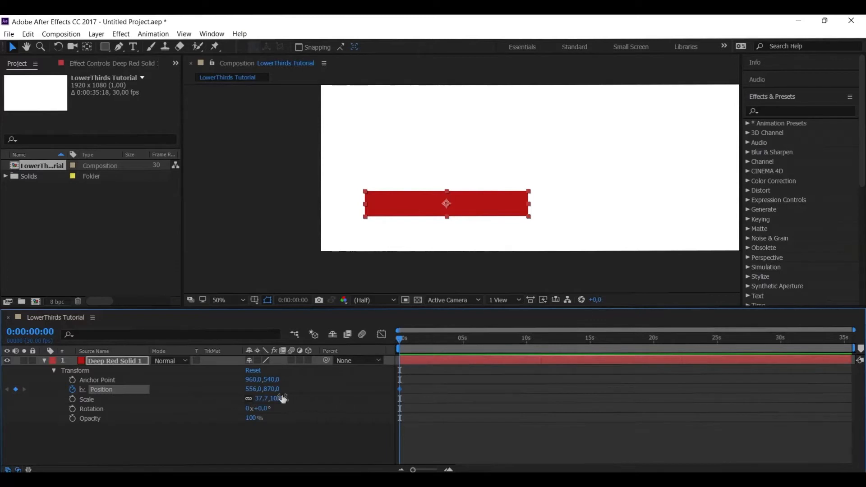
{"action": "left_click_drag", "start_coordinate": [255, 389], "coordinate": [7, 388]}
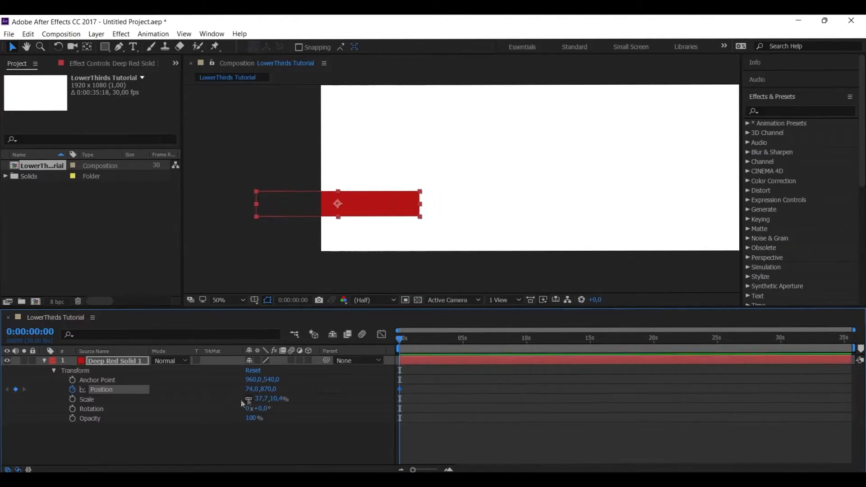
{"action": "left_click_drag", "start_coordinate": [251, 389], "coordinate": [11, 412]}
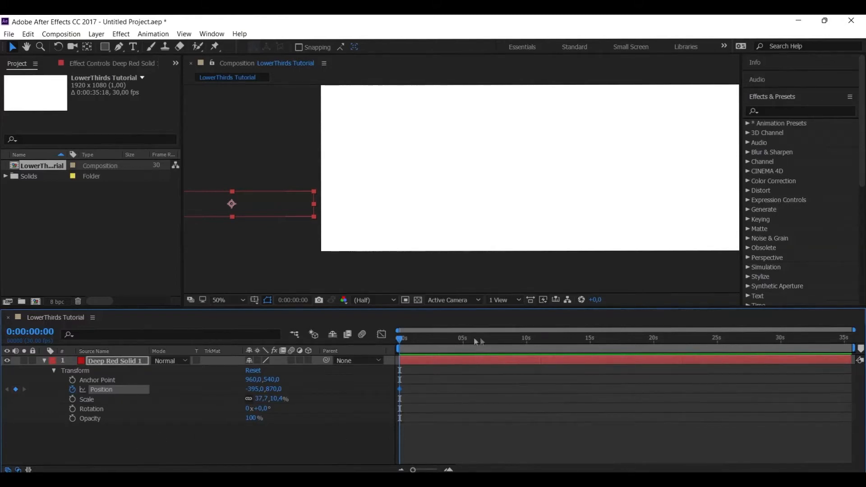
Add a second Position keyframe at 0:00:01:01 with the red bar's X position set to 601
{"action": "scroll", "coordinate": [433, 391], "scroll_direction": "up", "scroll_amount": 3}
{"action": "scroll", "coordinate": [457, 392], "scroll_direction": "left", "scroll_amount": 3}
{"action": "scroll", "coordinate": [454, 380], "scroll_direction": "up", "scroll_amount": 2}
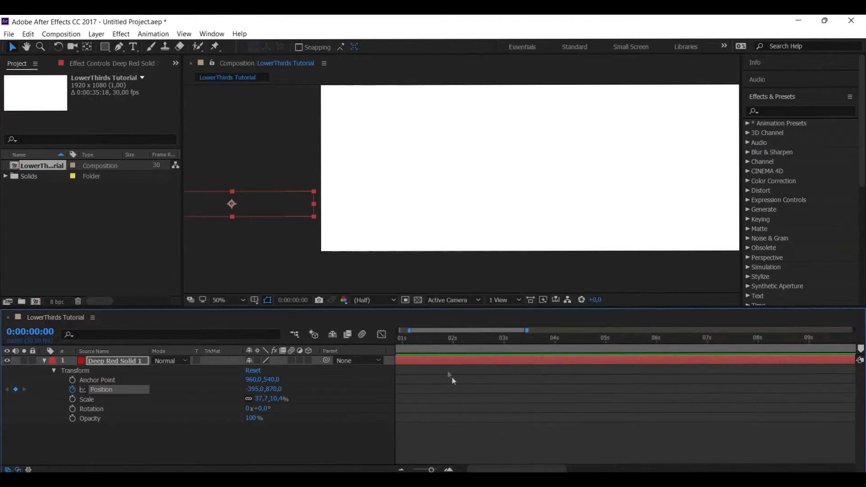
{"action": "scroll", "coordinate": [441, 418], "scroll_direction": "left", "scroll_amount": 2}
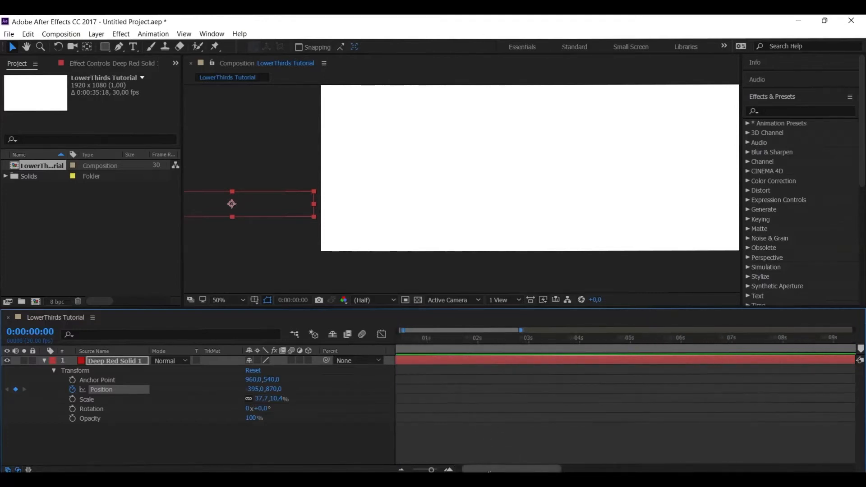
{"action": "left_click", "coordinate": [452, 342]}
{"action": "left_click_drag", "start_coordinate": [264, 390], "coordinate": [821, 397]}
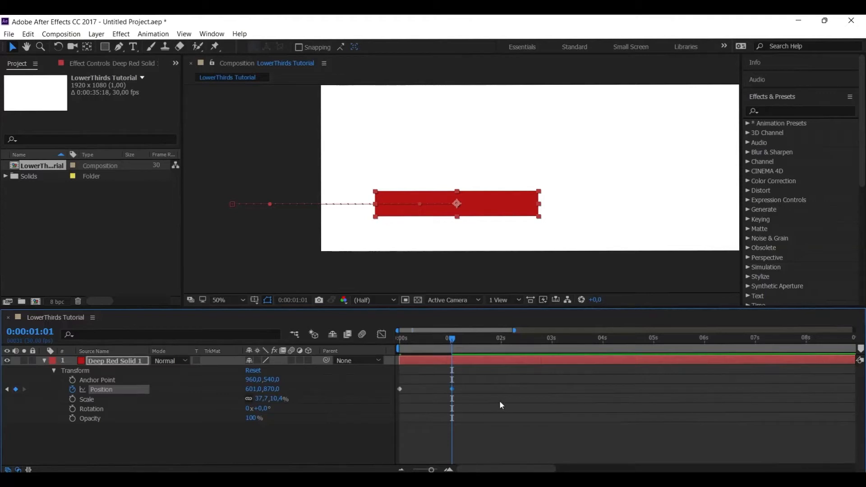
Preview the red bar's slide-in animation from the start of the composition
{"action": "left_click_drag", "start_coordinate": [452, 344], "coordinate": [400, 344]}
{"action": "key", "text": "space"}
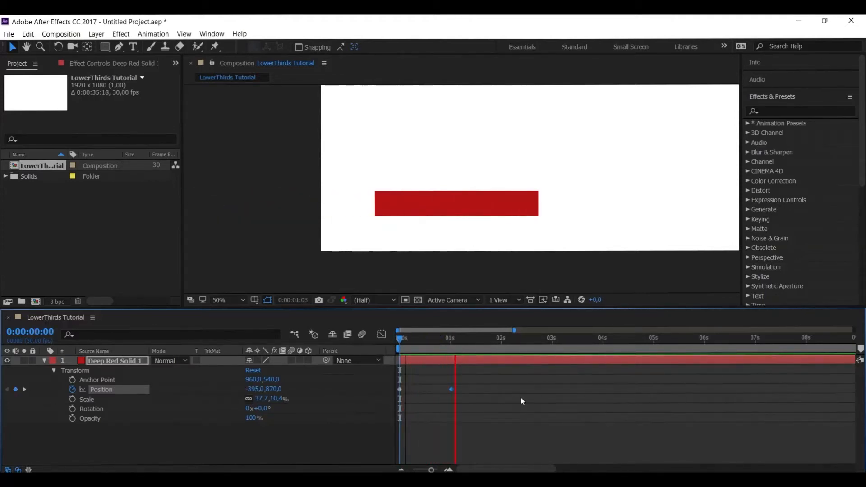
{"action": "key", "text": "space"}
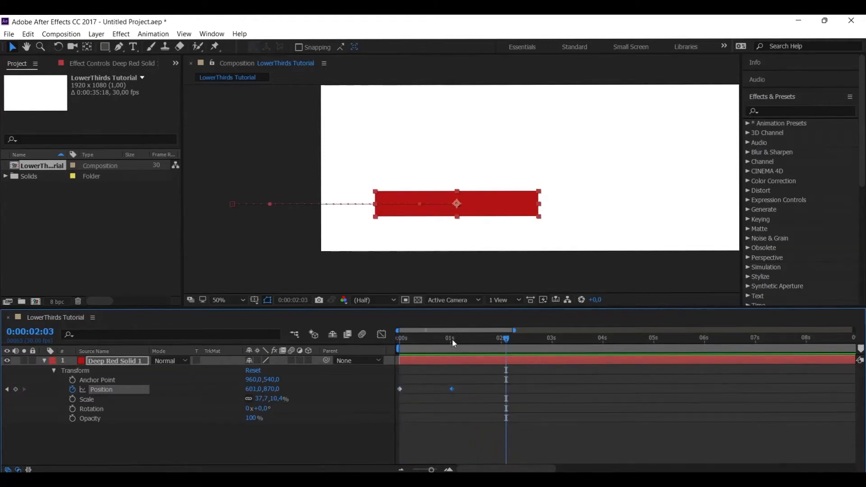
Apply Easy Ease to both Position keyframes of the red bar's slide-in
{"action": "left_click", "coordinate": [451, 342]}
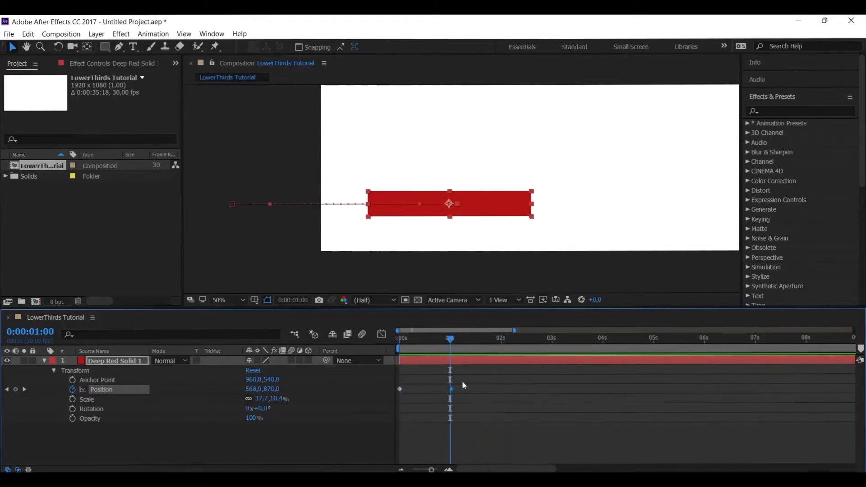
{"action": "left_click_drag", "start_coordinate": [464, 392], "coordinate": [401, 392]}
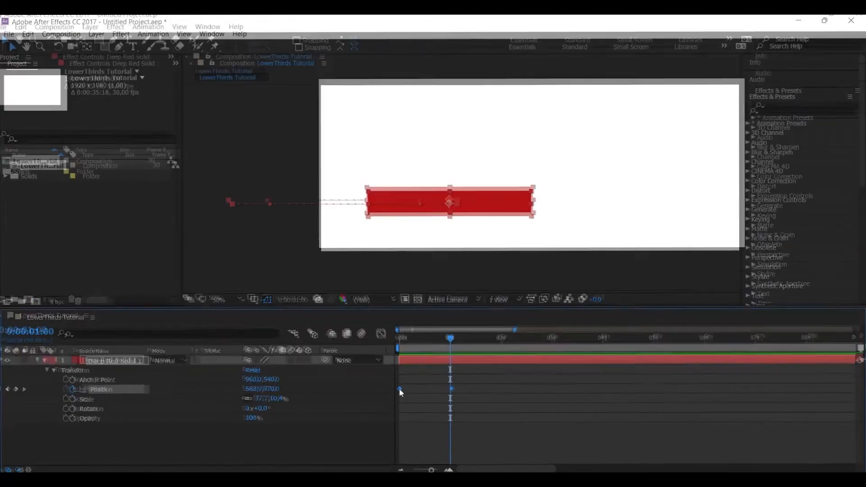
{"action": "right_click", "coordinate": [399, 391]}
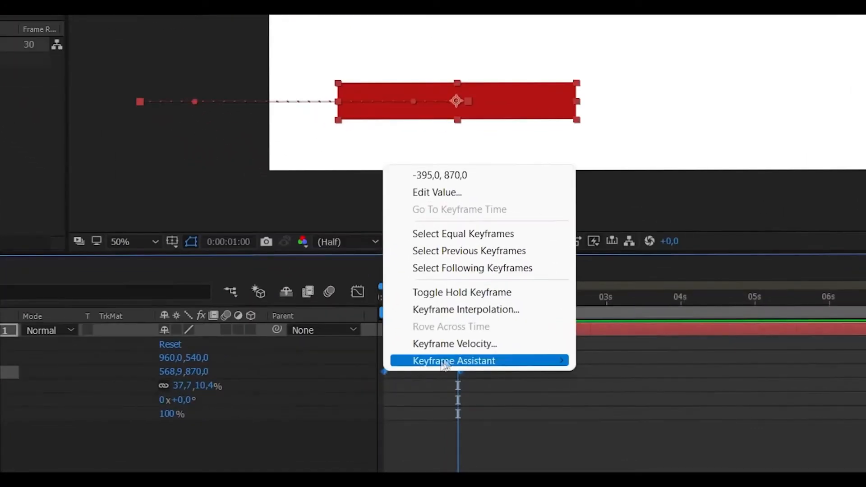
{"action": "mouse_move", "coordinate": [454, 390]}
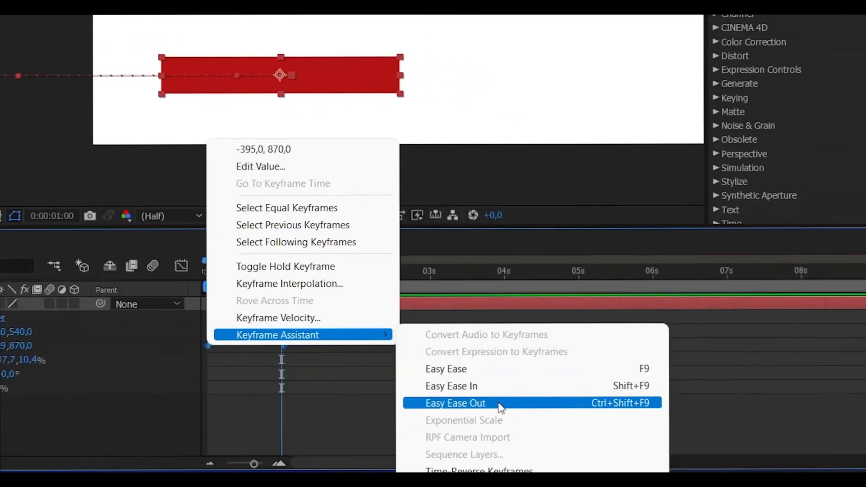
{"action": "left_click", "coordinate": [480, 369]}
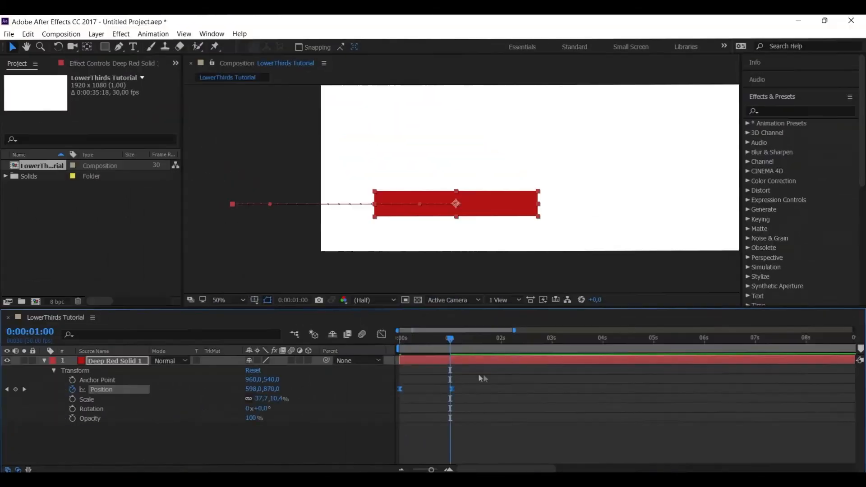
Preview the eased slide-in of the red bar from the start of the composition
{"action": "left_click_drag", "start_coordinate": [444, 337], "coordinate": [387, 343]}
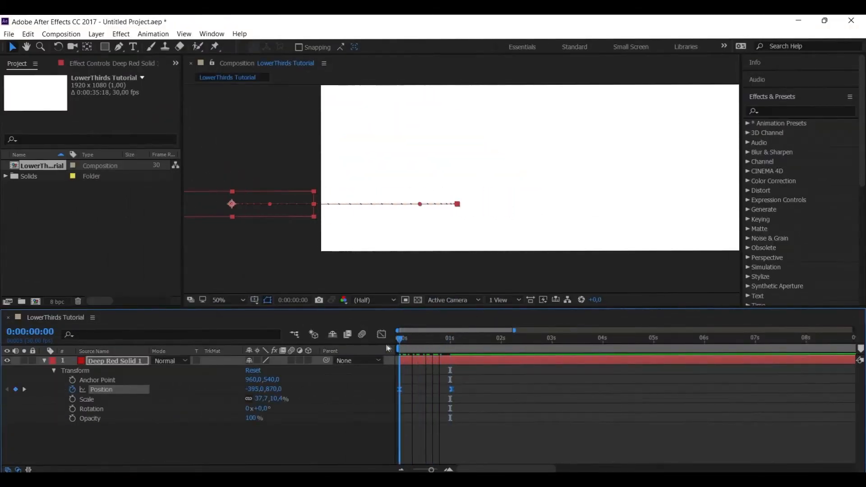
{"action": "key", "text": "space"}
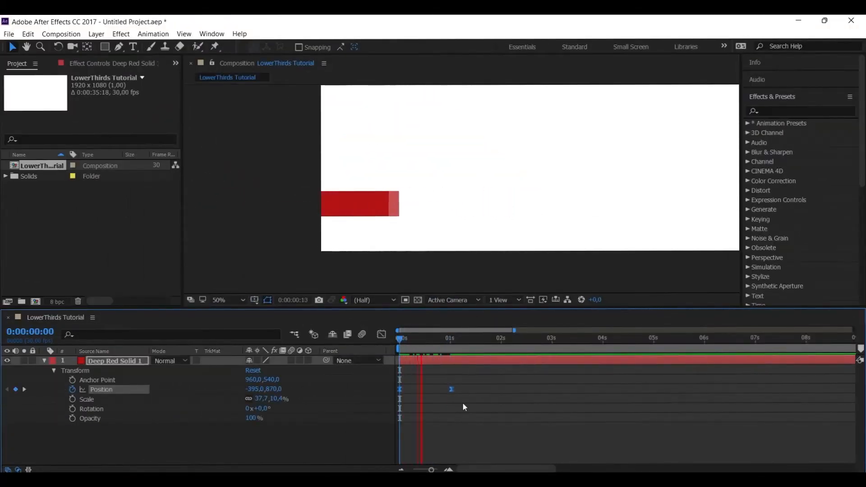
{"action": "key", "text": "space"}
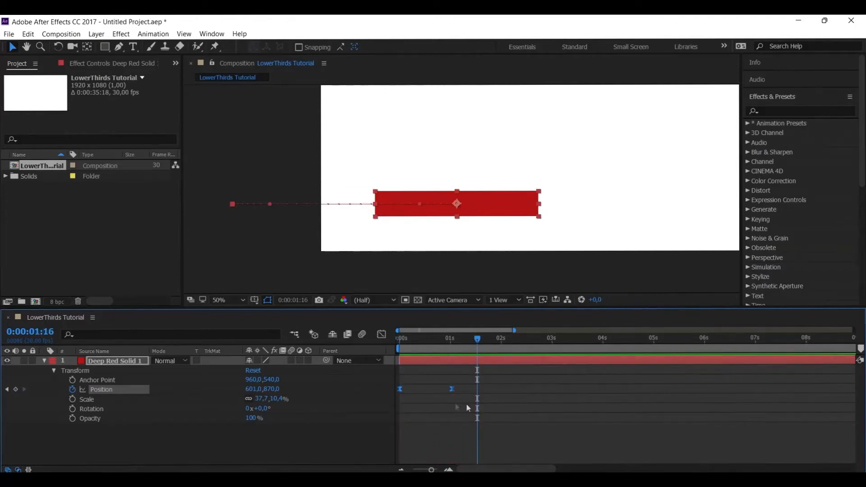
Shape the Position speed curve of the slide-in so the speed builds slowly and peaks shortly before 1 second
{"action": "left_click", "coordinate": [382, 334]}
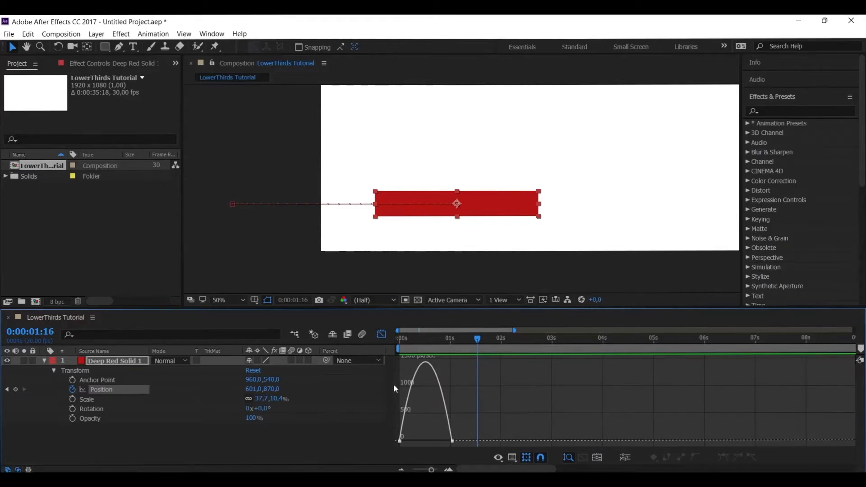
{"action": "left_click", "coordinate": [453, 442]}
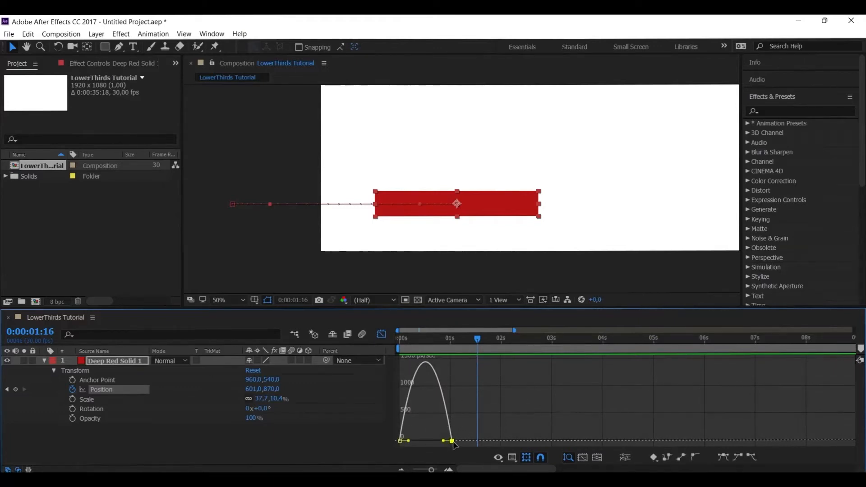
{"action": "mouse_move", "coordinate": [443, 441]}
{"action": "left_mouse_down"}
{"action": "mouse_move", "coordinate": [418, 438]}
{"action": "mouse_move", "coordinate": [429, 437]}
{"action": "left_mouse_up"}
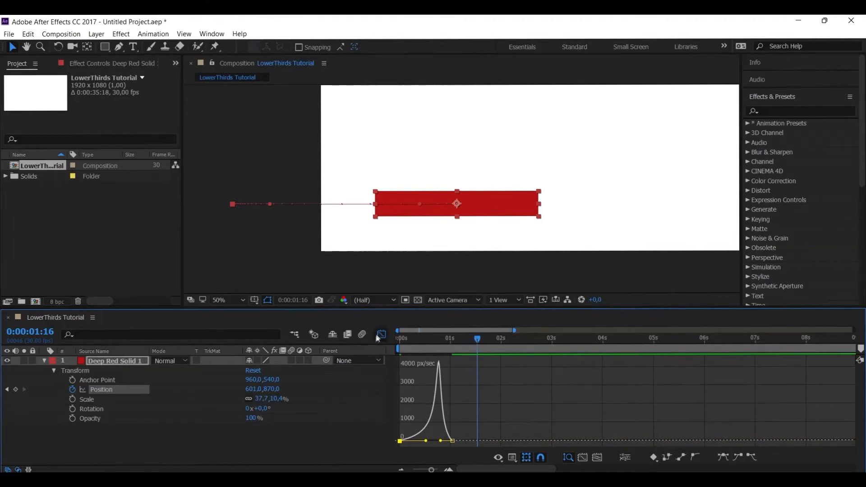
Preview the slide-in with the late speed peak from 0:00:00:00
{"action": "left_click_drag", "start_coordinate": [458, 346], "coordinate": [397, 346]}
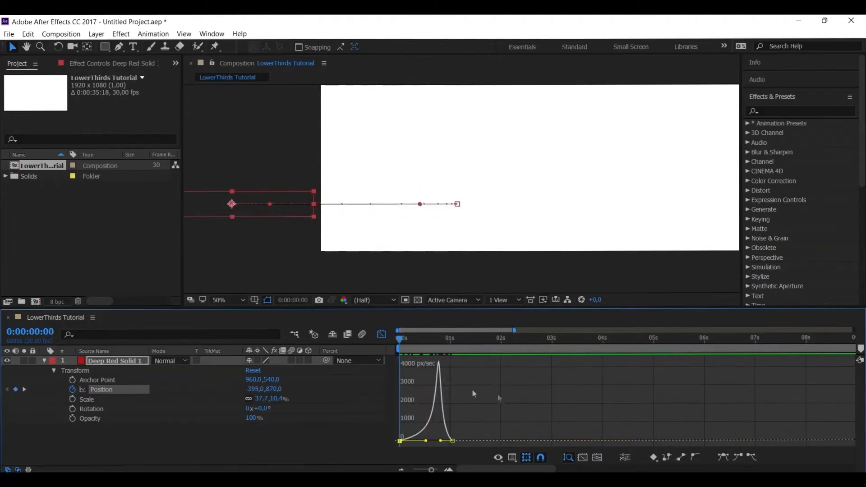
{"action": "key", "text": "space"}
{"action": "left_click", "coordinate": [409, 340]}
{"action": "left_click_drag", "start_coordinate": [410, 341], "coordinate": [398, 340]}
{"action": "key", "text": "space"}
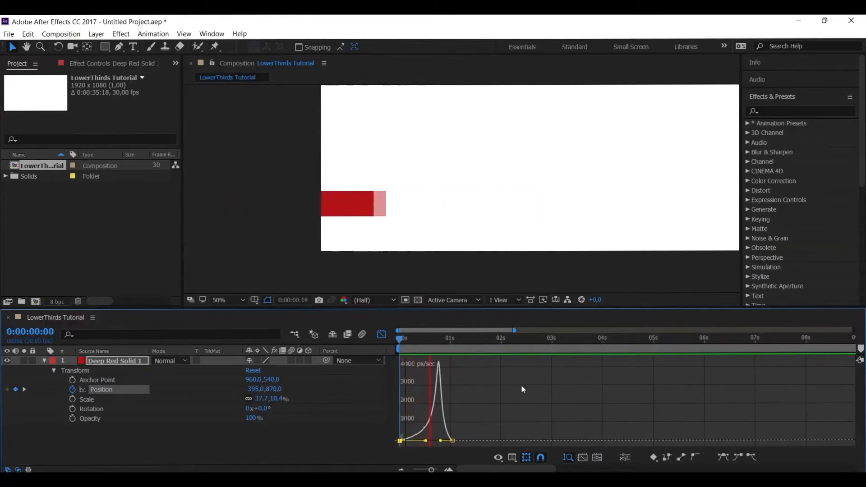
{"action": "key", "text": "space"}
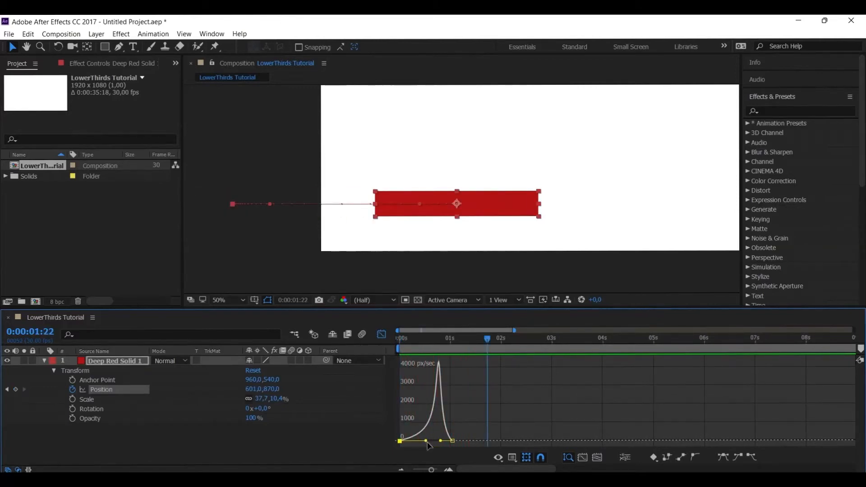
Reshape the slide-in's Position speed curve to peak right at the start and taper off towards 1 second, and preview the motion
{"action": "mouse_move", "coordinate": [426, 441]}
{"action": "left_mouse_down"}
{"action": "mouse_move", "coordinate": [441, 442]}
{"action": "mouse_move", "coordinate": [425, 441]}
{"action": "left_mouse_up"}
{"action": "left_click", "coordinate": [393, 338]}
{"action": "key", "text": "space"}
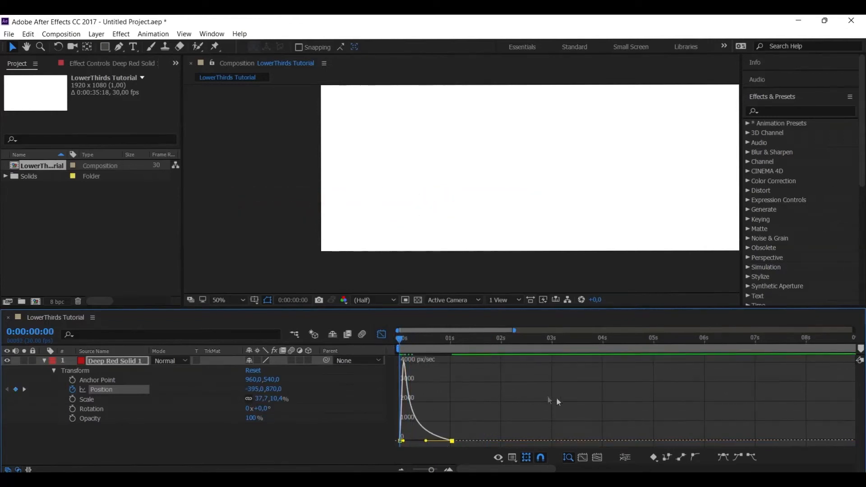
{"action": "key", "text": "space"}
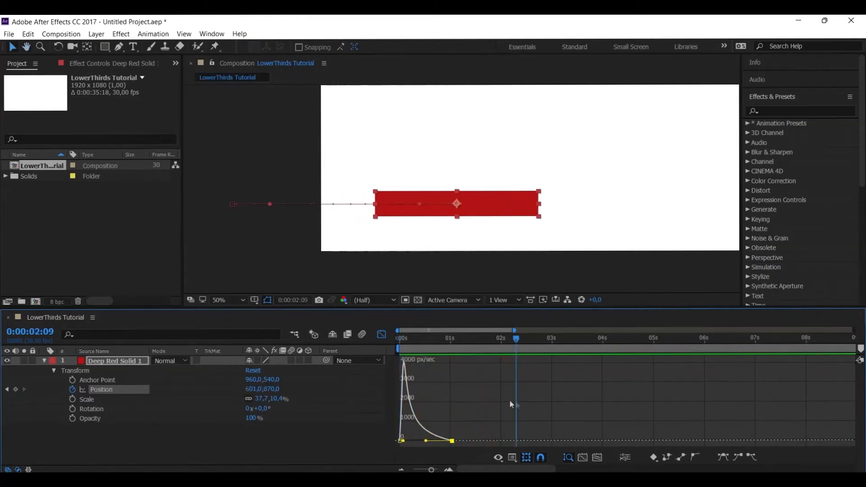
{"action": "left_click", "coordinate": [382, 334]}
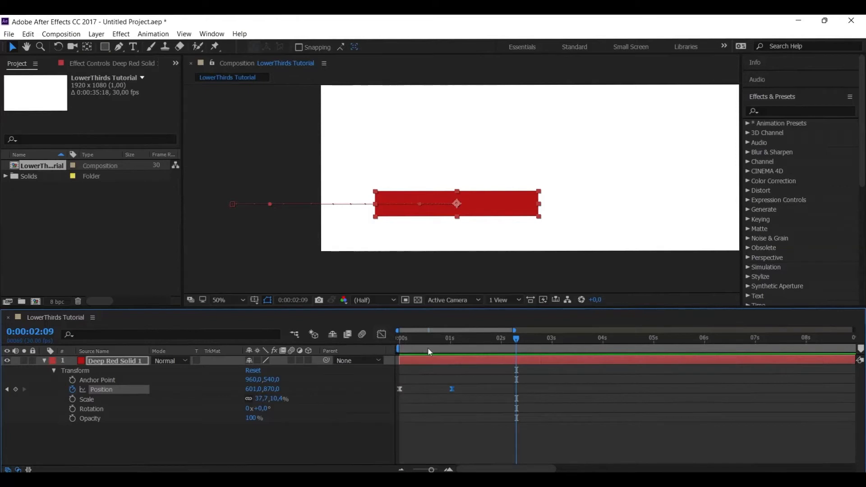
{"action": "left_click_drag", "start_coordinate": [426, 340], "coordinate": [388, 340]}
{"action": "key", "text": "space"}
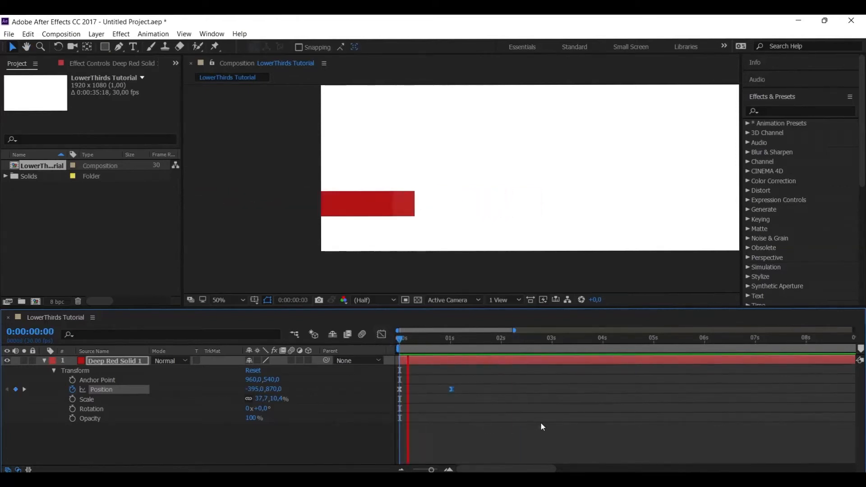
{"action": "key", "text": "space"}
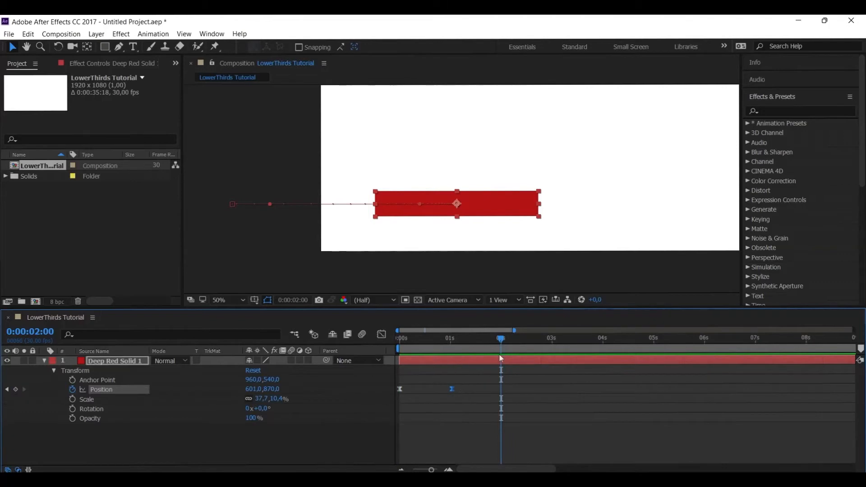
Copy the red bar's Position keyframe from about 1 second to 0:00:05:00
{"action": "left_click_drag", "start_coordinate": [501, 339], "coordinate": [654, 340]}
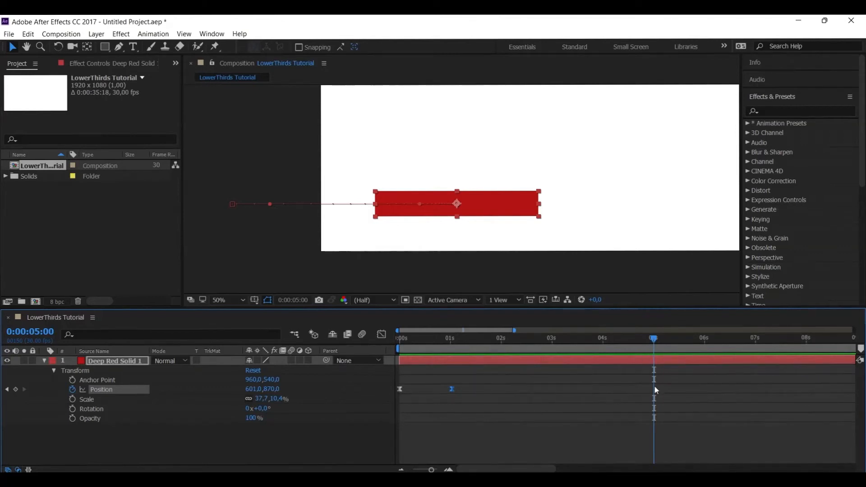
{"action": "left_click_drag", "start_coordinate": [467, 385], "coordinate": [445, 390]}
{"action": "key", "text": "ctrl+c"}
{"action": "key", "text": "ctrl+v"}
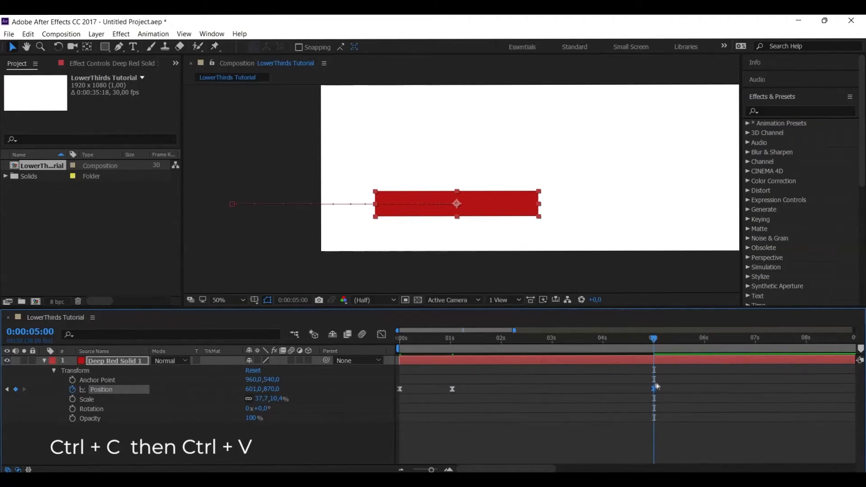
Copy the first, off-screen Position keyframe to 0:00:06:00 and preview the whole slide-in and slide-out
{"action": "left_click_drag", "start_coordinate": [654, 339], "coordinate": [705, 339]}
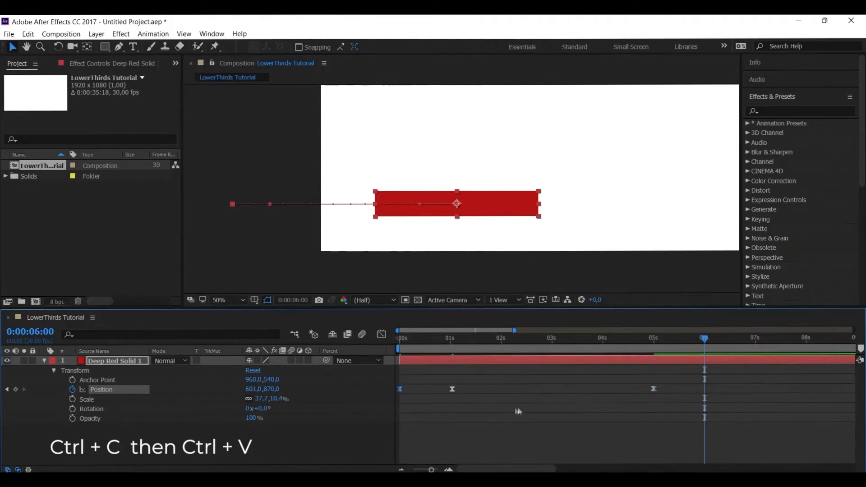
{"action": "key", "text": "ctrl+v"}
{"action": "left_click_drag", "start_coordinate": [704, 340], "coordinate": [402, 356]}
{"action": "key", "text": "space"}
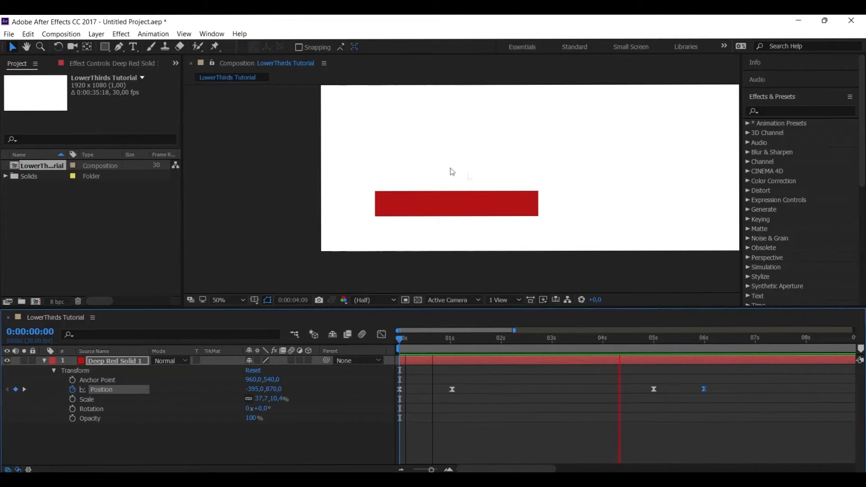
Shape the speed curve between the 5 and 6 second Position keyframes so the slide-out starts slowly and peaks near the end
{"action": "left_click_drag", "start_coordinate": [647, 395], "coordinate": [713, 380]}
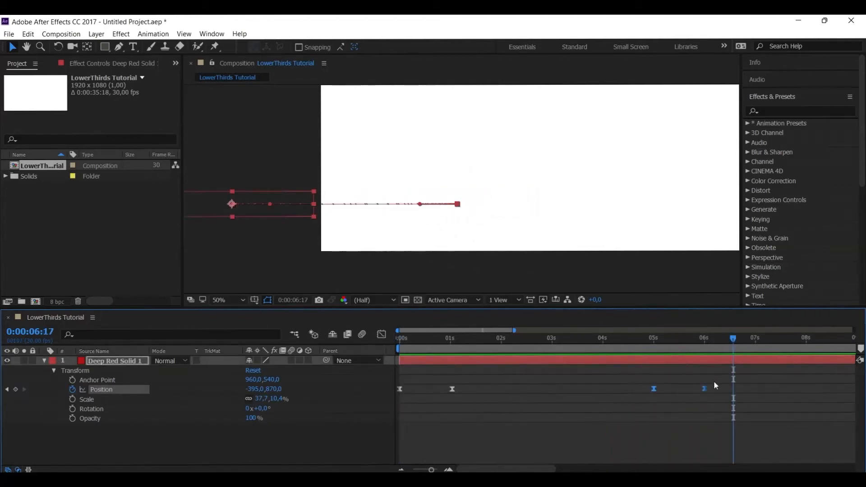
{"action": "left_click", "coordinate": [382, 334]}
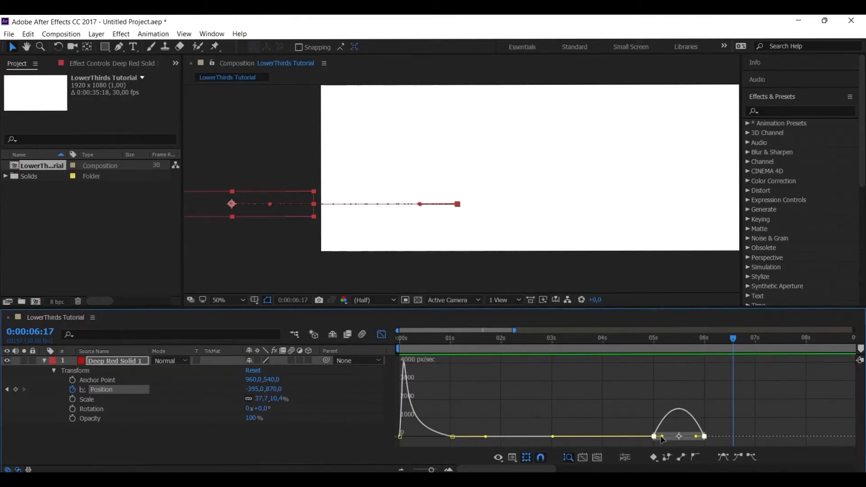
{"action": "left_click", "coordinate": [649, 426]}
{"action": "left_click_drag", "start_coordinate": [705, 448], "coordinate": [677, 432]}
Preview the red bar's slide-out from shortly before the 5 second keyframe and return to the keyframe view
{"action": "left_click_drag", "start_coordinate": [643, 339], "coordinate": [621, 339]}
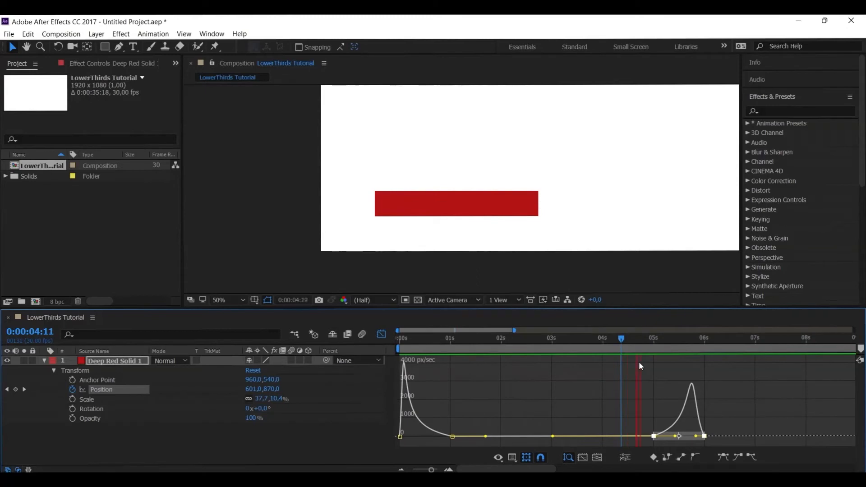
{"action": "key", "text": "space"}
{"action": "left_click_drag", "start_coordinate": [621, 339], "coordinate": [582, 341]}
{"action": "key", "text": "space"}
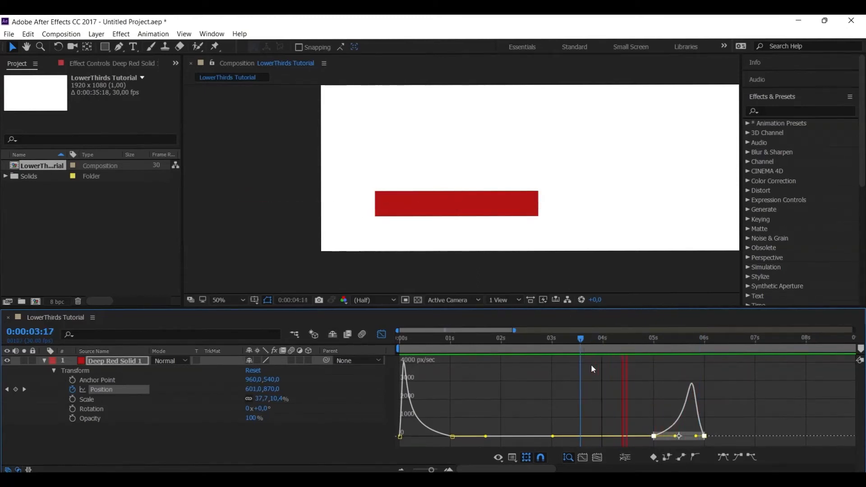
{"action": "key", "text": "space"}
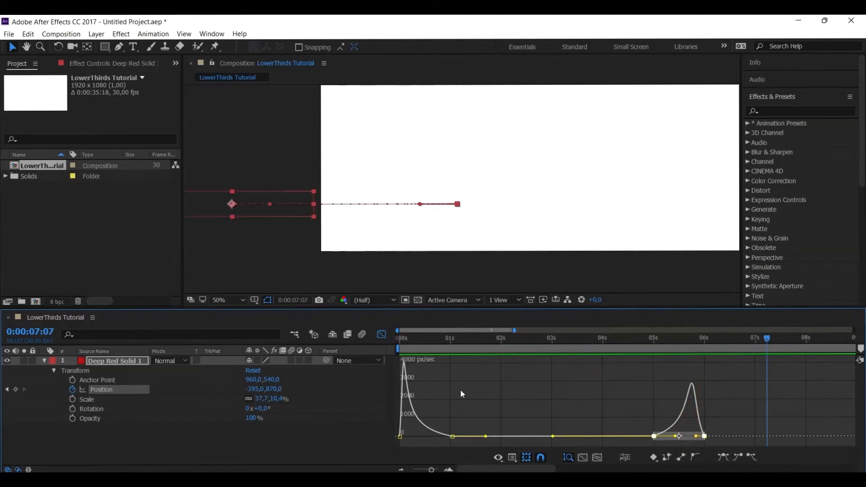
{"action": "left_click", "coordinate": [381, 335]}
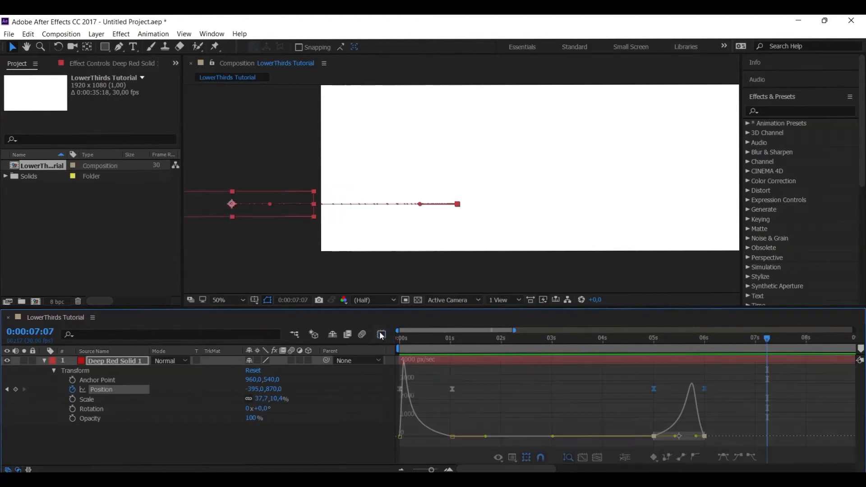
With the Type tool, draw a text box inside the red bar at 0:00:03:00
{"action": "left_click", "coordinate": [505, 386]}
{"action": "key", "text": "ctrl+t"}
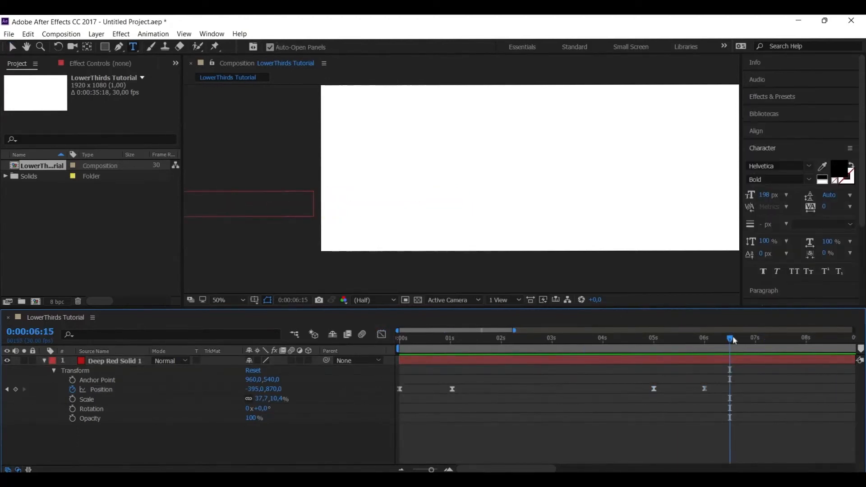
{"action": "left_click_drag", "start_coordinate": [731, 340], "coordinate": [552, 342]}
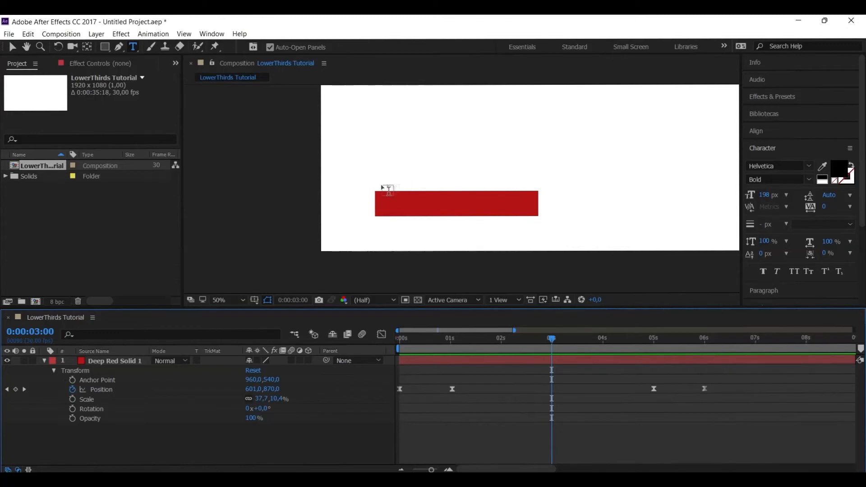
{"action": "left_click", "coordinate": [134, 47]}
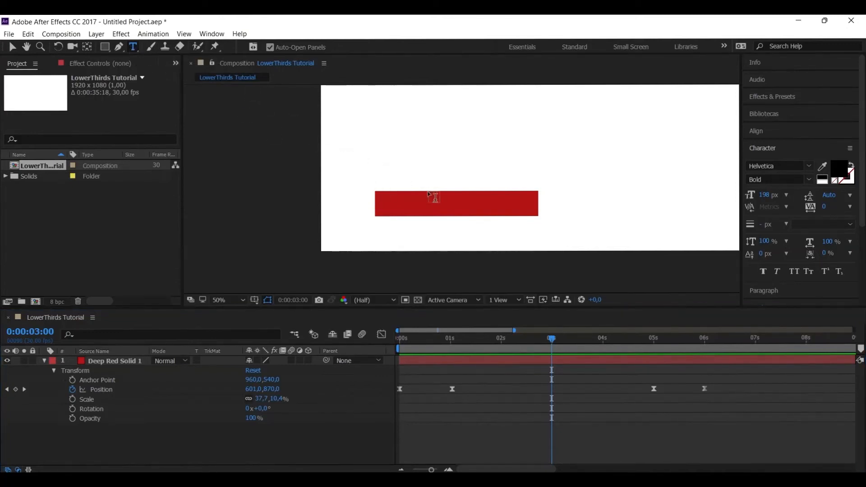
{"action": "left_click_drag", "start_coordinate": [400, 193], "coordinate": [517, 216]}
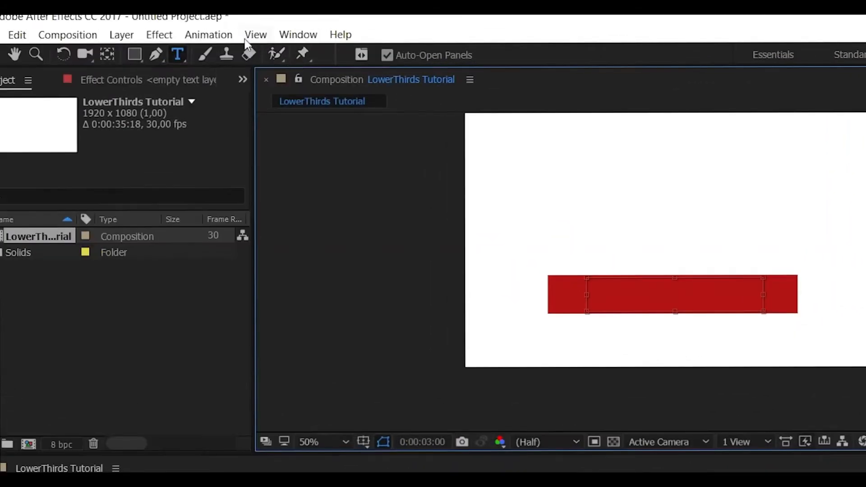
Bring up the character settings and set the new text layer's font size to 50 px
{"action": "left_click", "coordinate": [298, 36]}
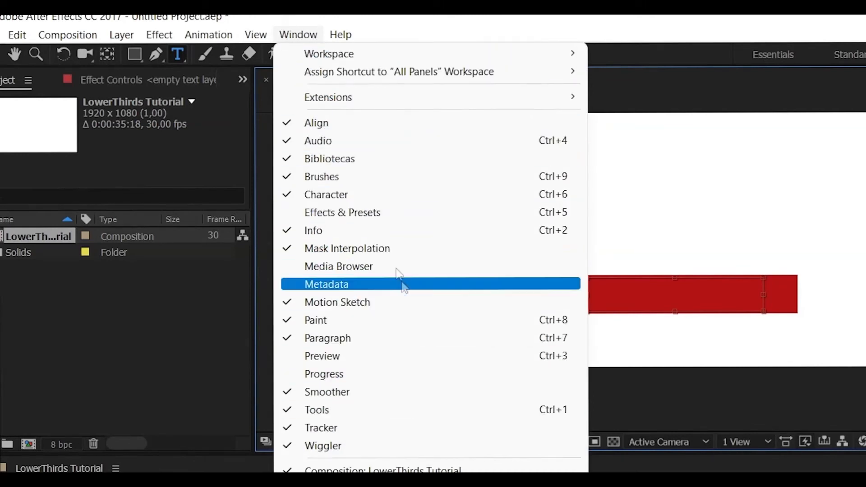
{"action": "left_click", "coordinate": [353, 198]}
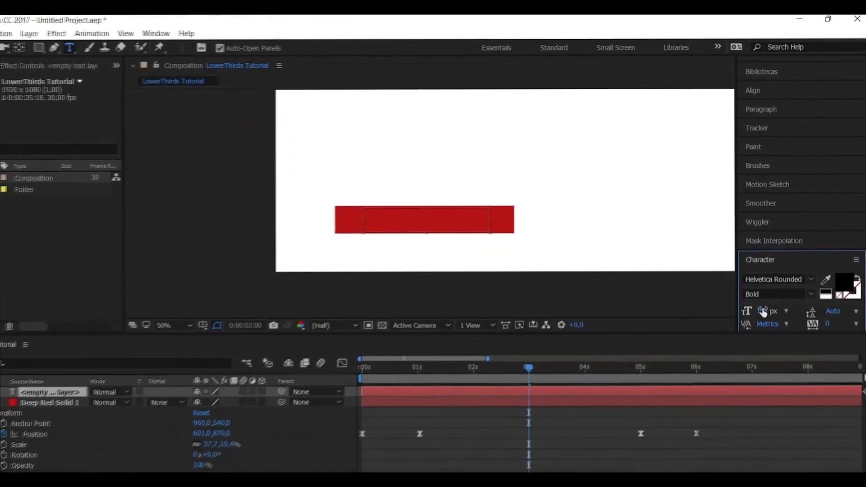
{"action": "left_click", "coordinate": [764, 312]}
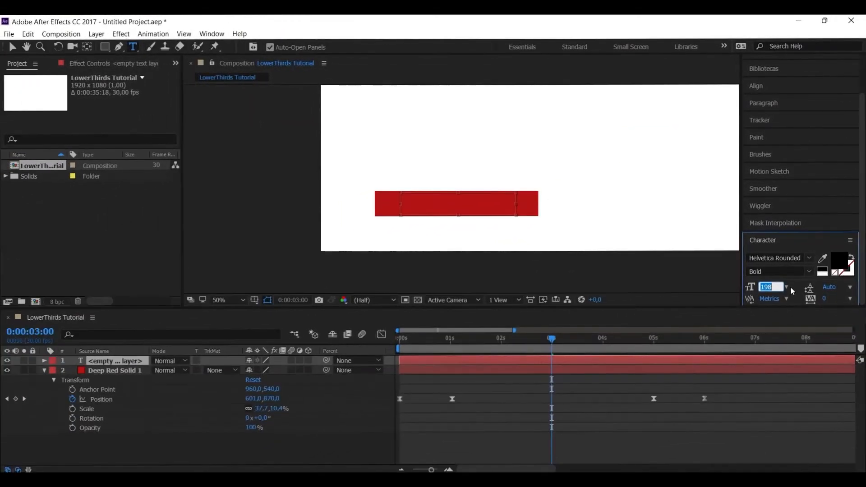
{"action": "type", "text": "50"}
{"action": "key", "text": "Return"}
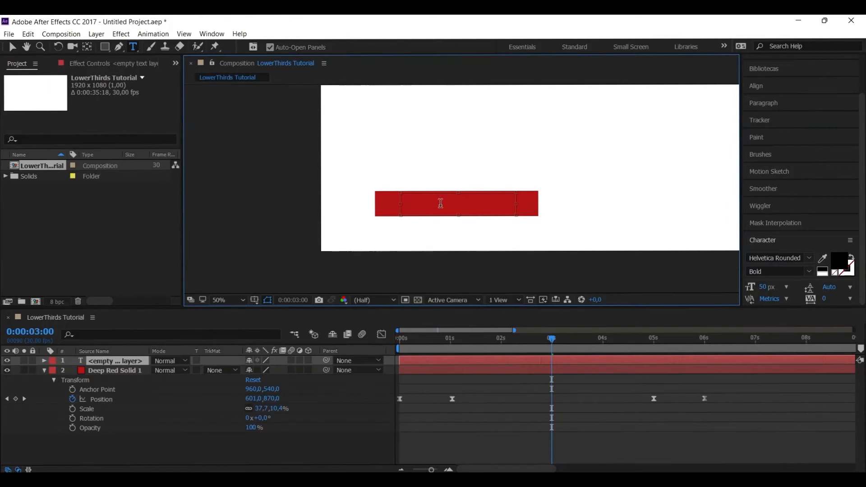
Enter INSERIR TEXTO in the text box and format it in white Montserrat SemiBold, 65 px, with tracking 35
{"action": "type", "text": "I"}
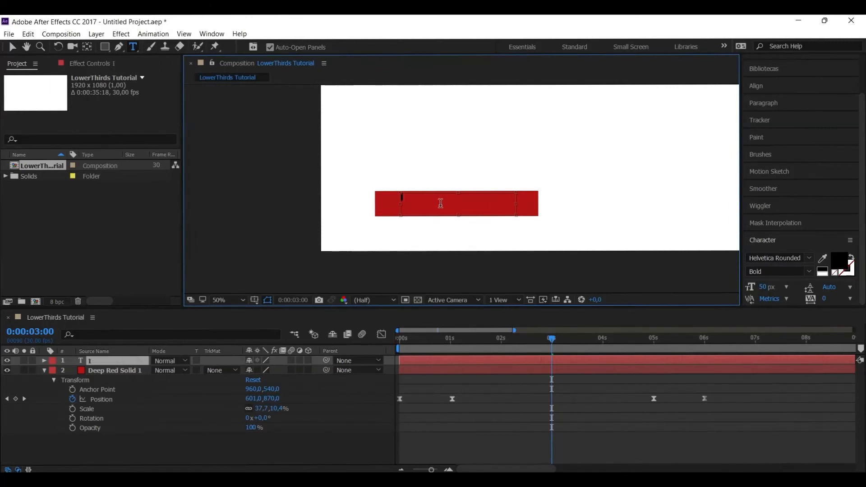
{"action": "type", "text": "NSERIR TEXTO"}
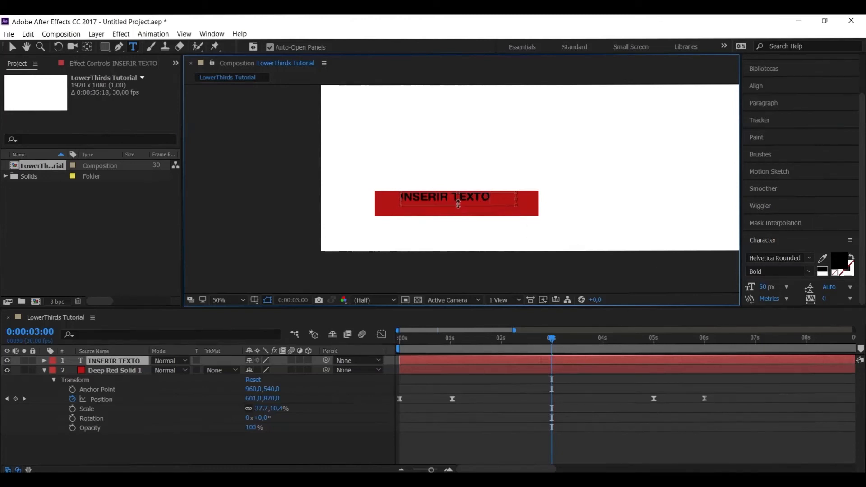
{"action": "left_click", "coordinate": [766, 287]}
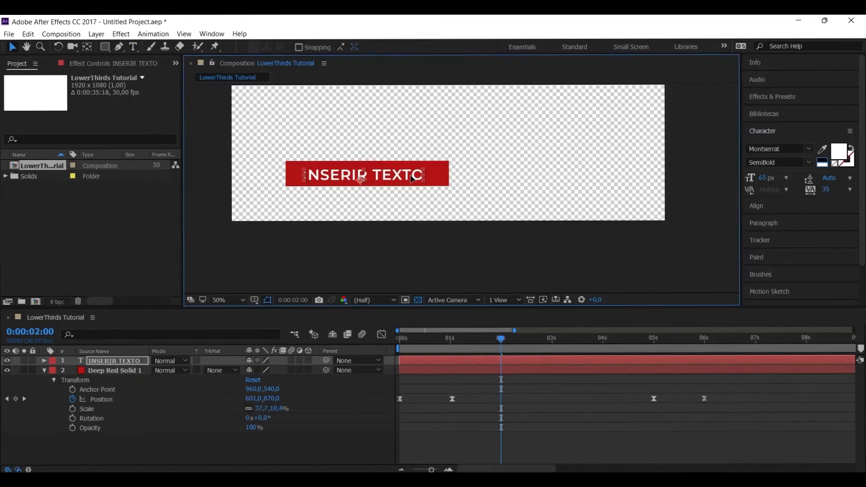
Shift the INSERIR TEXTO layer rightward within the red bar so it sits close to the bar's right end
{"action": "left_click", "coordinate": [546, 342]}
{"action": "key", "text": "space"}
{"action": "key", "text": "space"}
{"action": "left_click_drag", "start_coordinate": [400, 174], "coordinate": [418, 176]}
Preview the red bar sliding in behind the text from 0:00:00:27 and again from the start
{"action": "left_click_drag", "start_coordinate": [564, 339], "coordinate": [446, 338]}
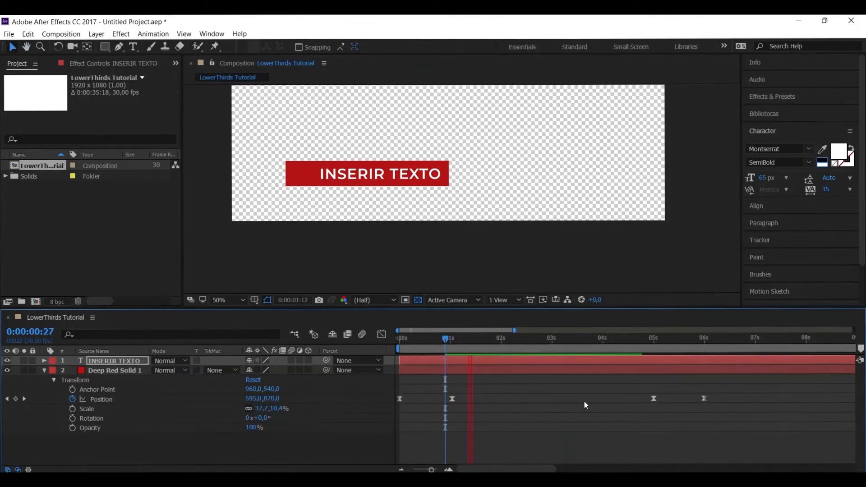
{"action": "key", "text": "space"}
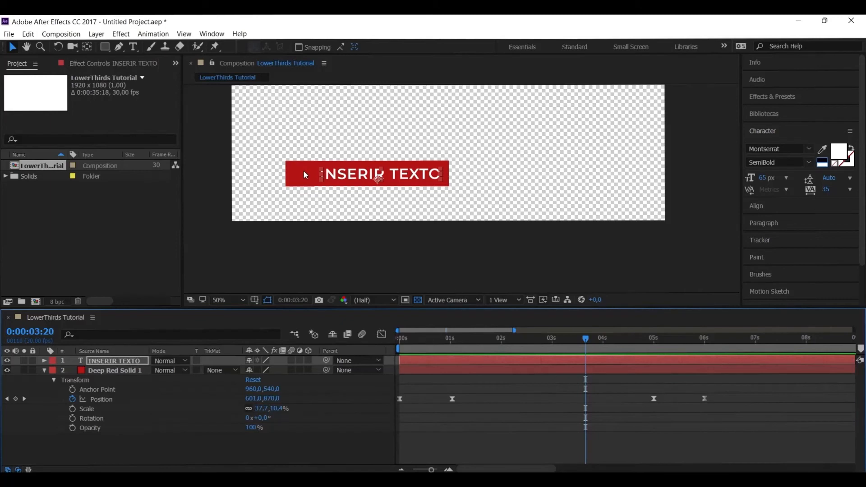
{"action": "left_click_drag", "start_coordinate": [585, 339], "coordinate": [399, 342]}
{"action": "key", "text": "space"}
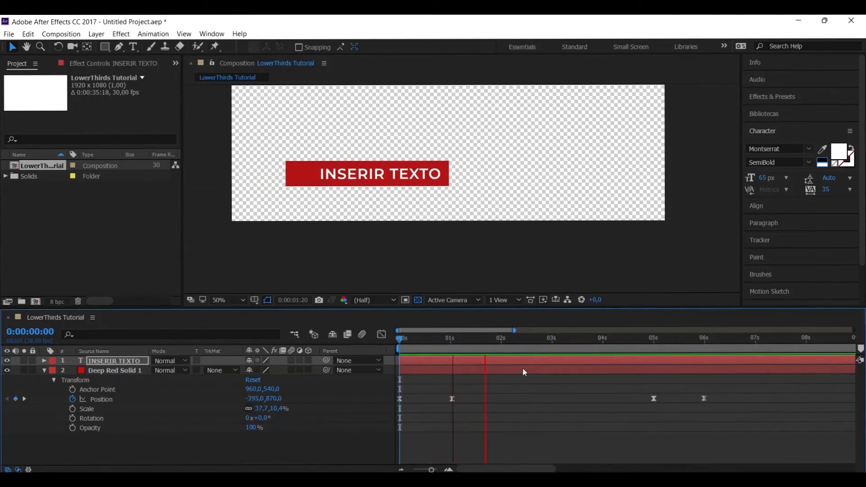
{"action": "key", "text": "space"}
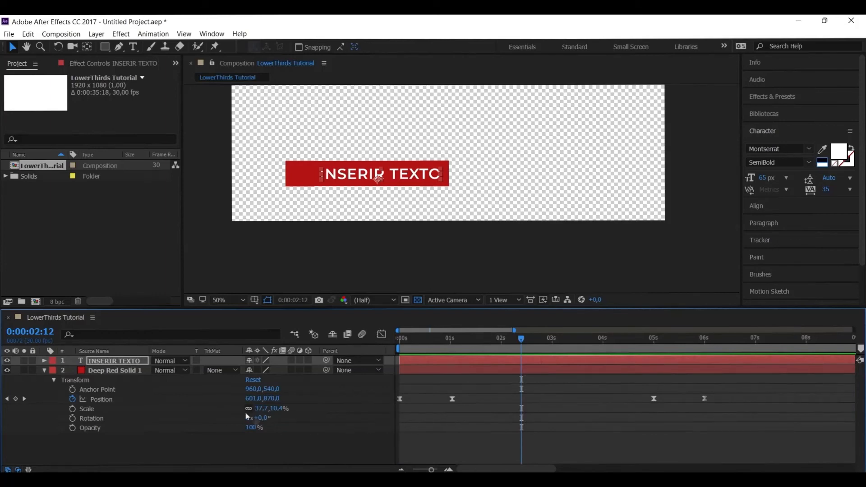
Set the red solid's track matte to Alpha Inverted Matte "INSERIR TEXTO" and preview the animation from the start
{"action": "left_click", "coordinate": [43, 370]}
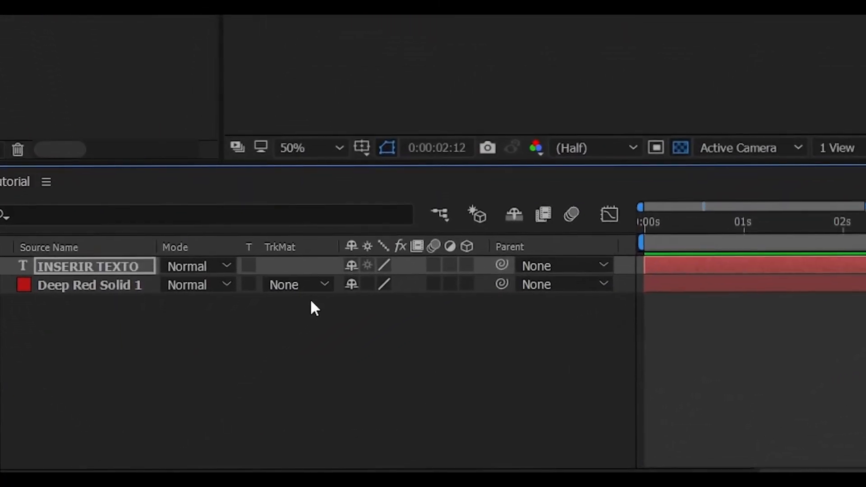
{"action": "left_click", "coordinate": [308, 289]}
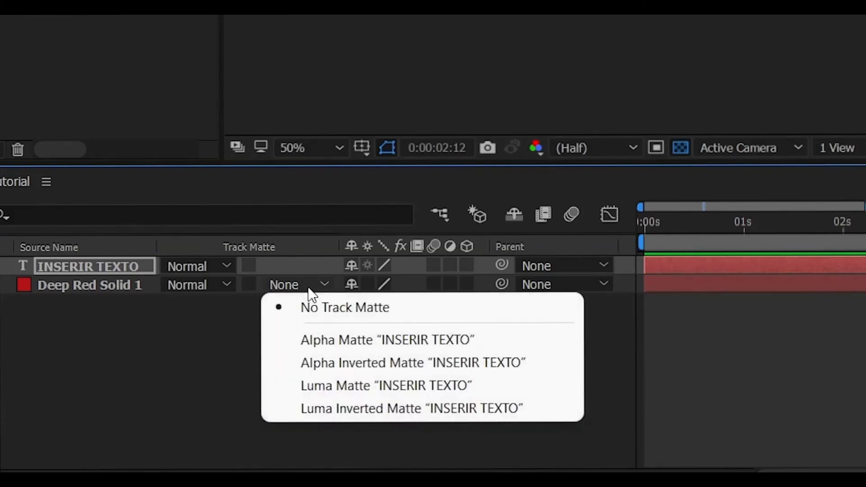
{"action": "left_click", "coordinate": [320, 360]}
{"action": "left_click_drag", "start_coordinate": [740, 277], "coordinate": [545, 277]}
{"action": "key", "text": "space"}
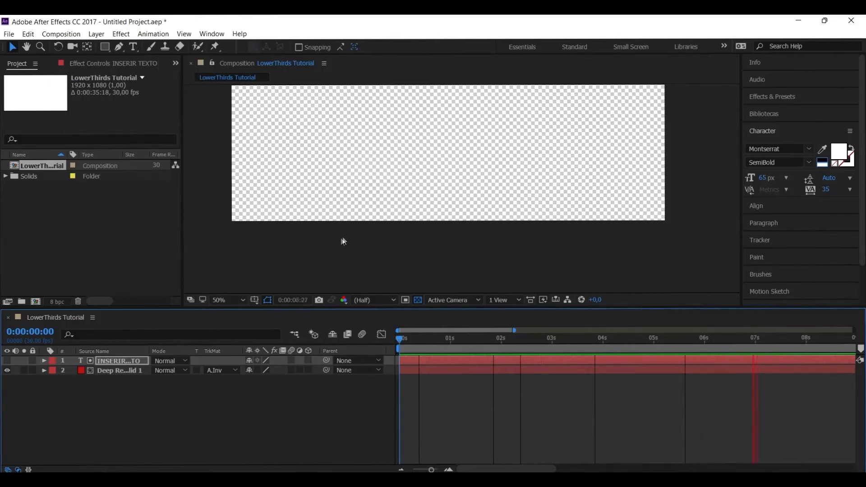
{"action": "left_click_drag", "start_coordinate": [502, 339], "coordinate": [498, 340]}
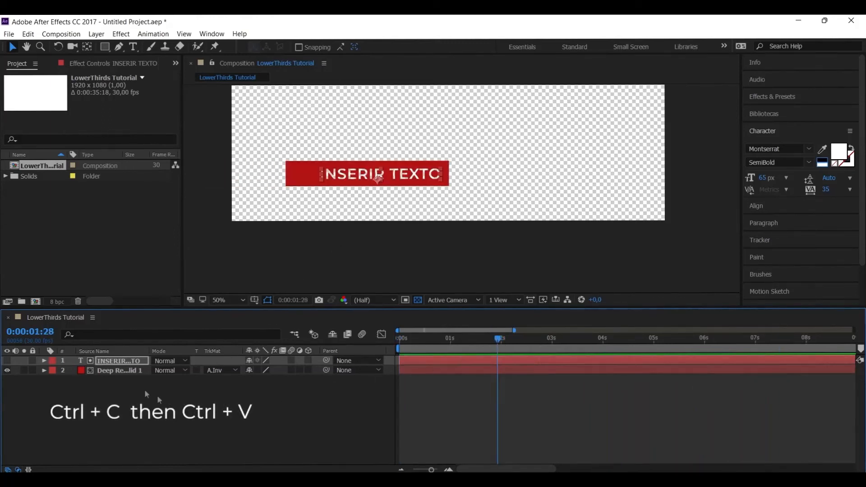
Duplicate the red solid layer and set the lower copy to No Track Matte
{"action": "left_click", "coordinate": [108, 371]}
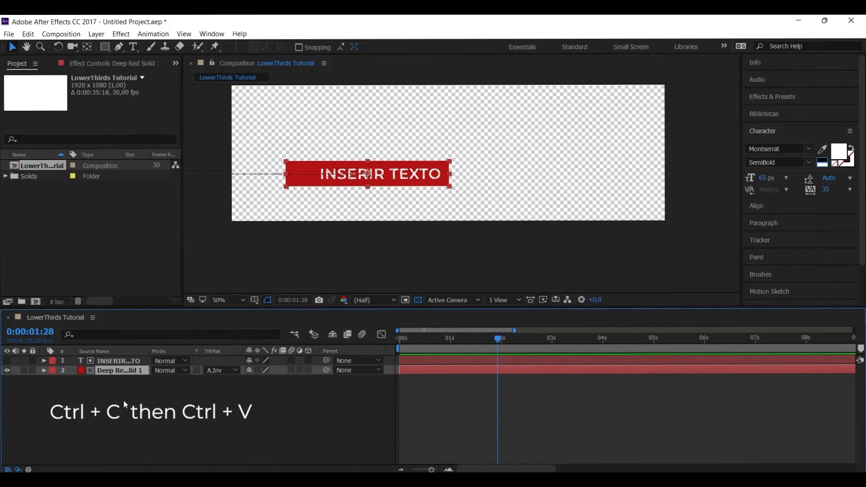
{"action": "key", "text": "ctrl+c"}
{"action": "key", "text": "ctrl+v"}
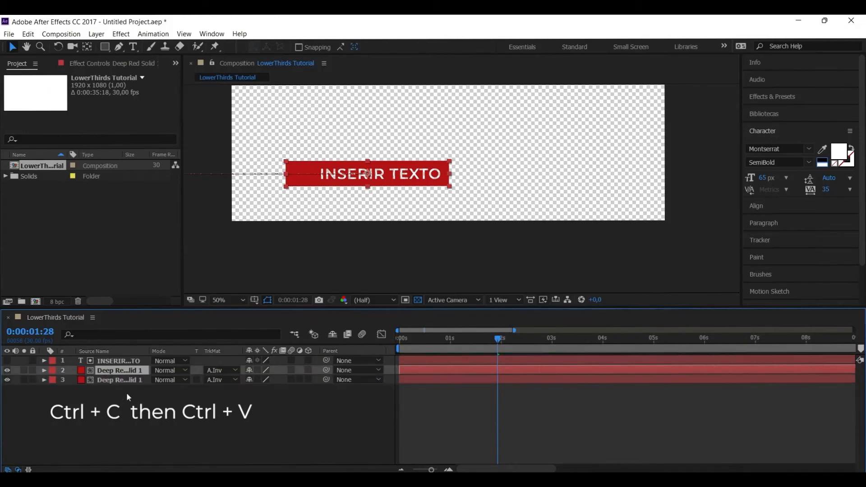
{"action": "left_click", "coordinate": [114, 380]}
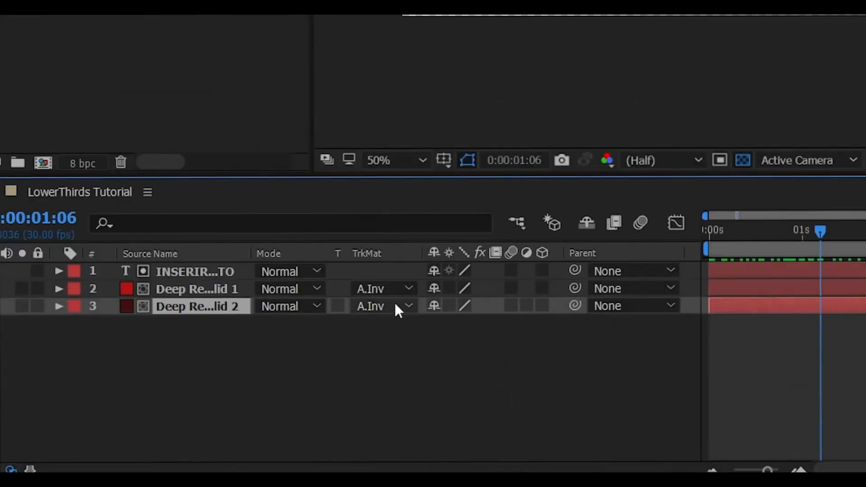
{"action": "left_click", "coordinate": [395, 306]}
{"action": "left_click", "coordinate": [413, 326]}
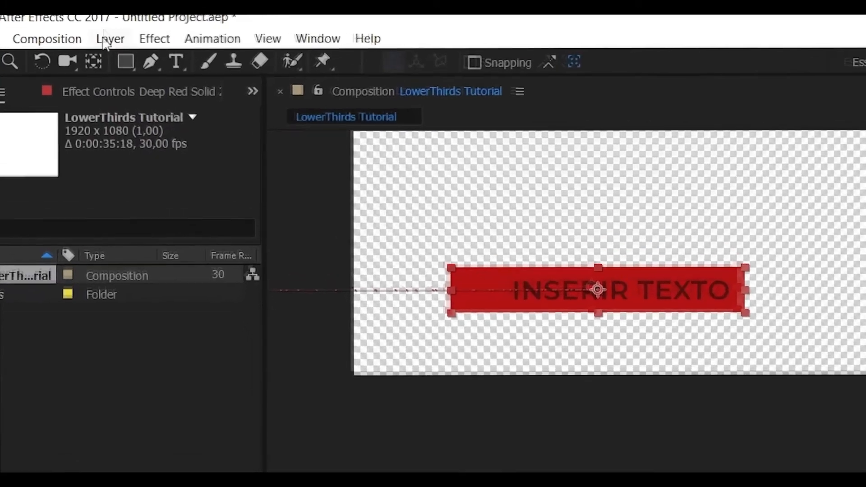
Change the lower solid's colour to FFEEEE in its solid settings
{"action": "left_click", "coordinate": [96, 34]}
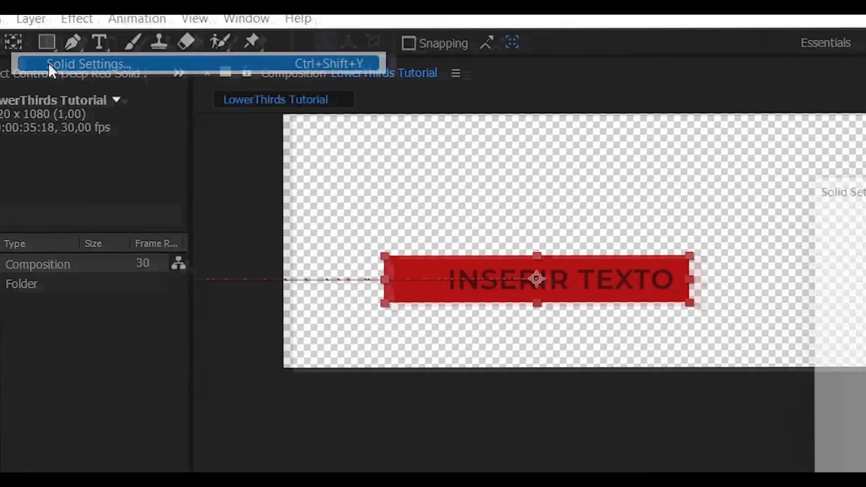
{"action": "left_click", "coordinate": [134, 90]}
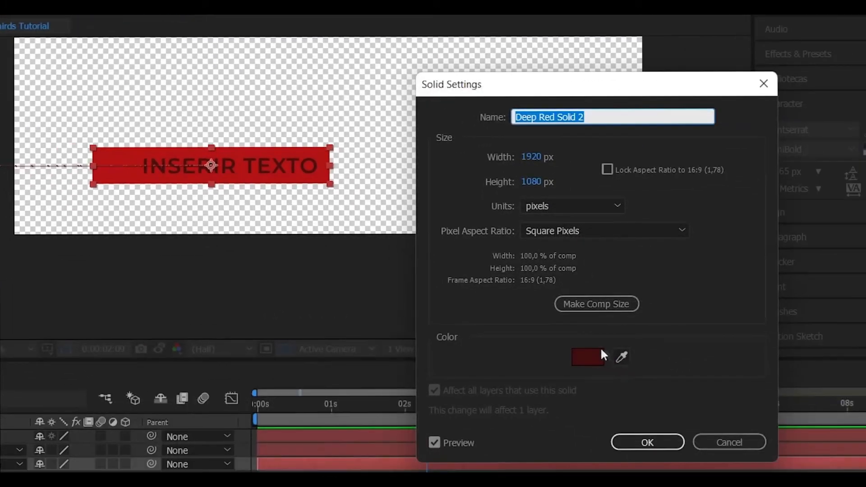
{"action": "left_click", "coordinate": [599, 355]}
{"action": "left_click_drag", "start_coordinate": [115, 361], "coordinate": [101, 303]}
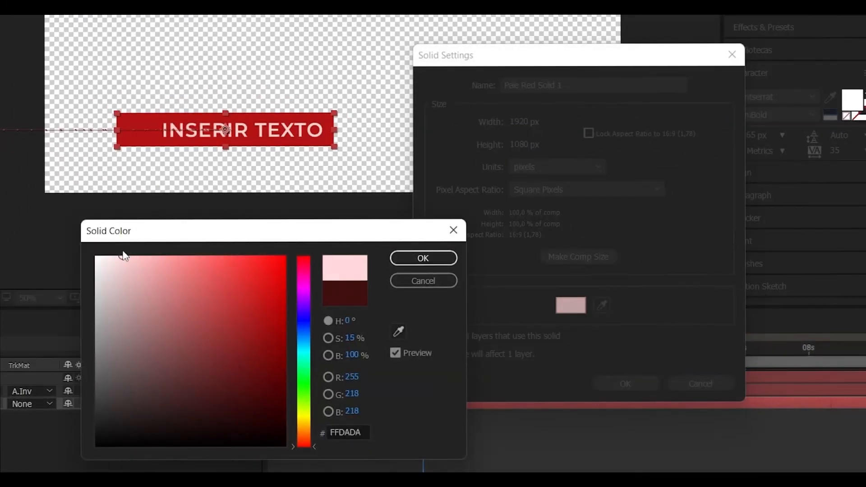
{"action": "left_click_drag", "start_coordinate": [123, 255], "coordinate": [109, 256]}
{"action": "left_click", "coordinate": [409, 259]}
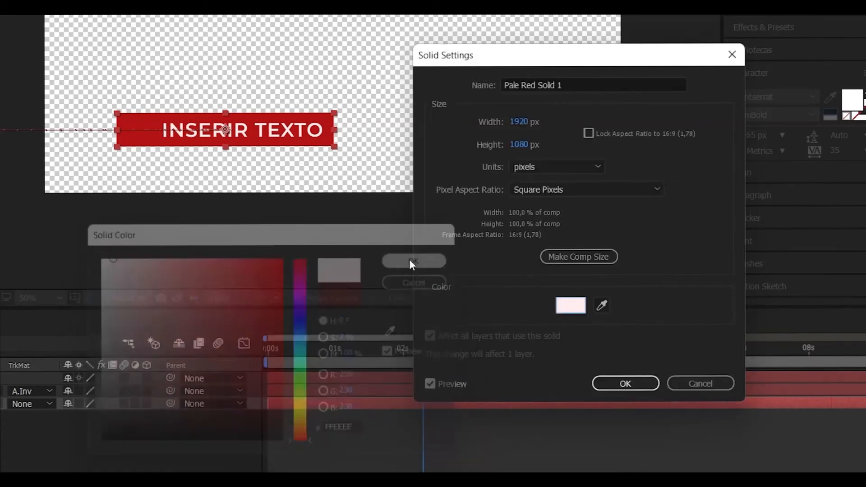
{"action": "left_click", "coordinate": [636, 384]}
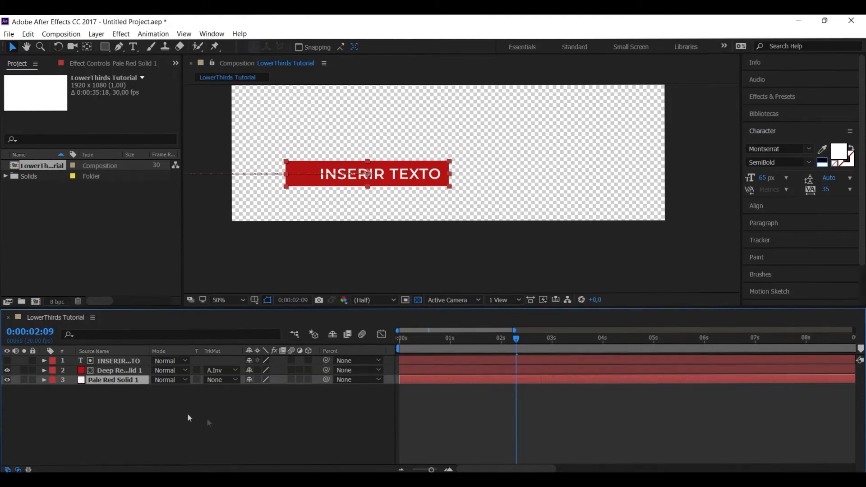
Shift the pale solid layer a few frames later in time and preview the staggered slide-in from the start
{"action": "left_click_drag", "start_coordinate": [435, 381], "coordinate": [440, 379]}
{"action": "left_click", "coordinate": [399, 341]}
{"action": "key", "text": "space"}
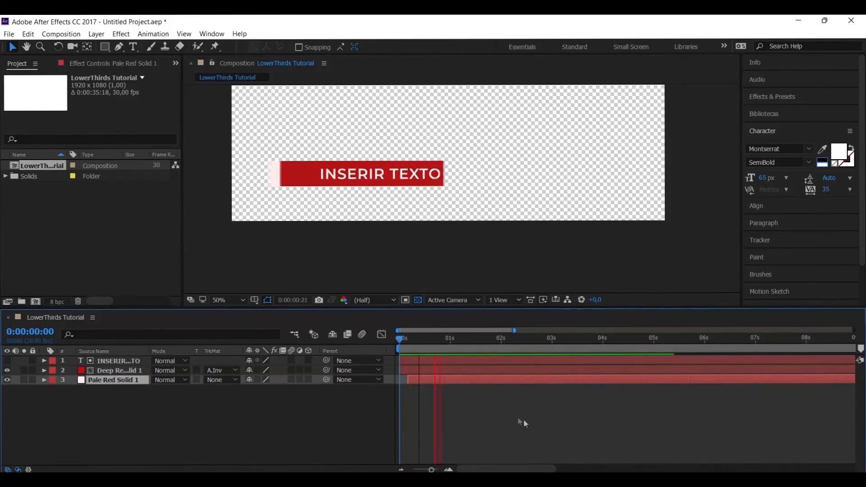
{"action": "key", "text": "space"}
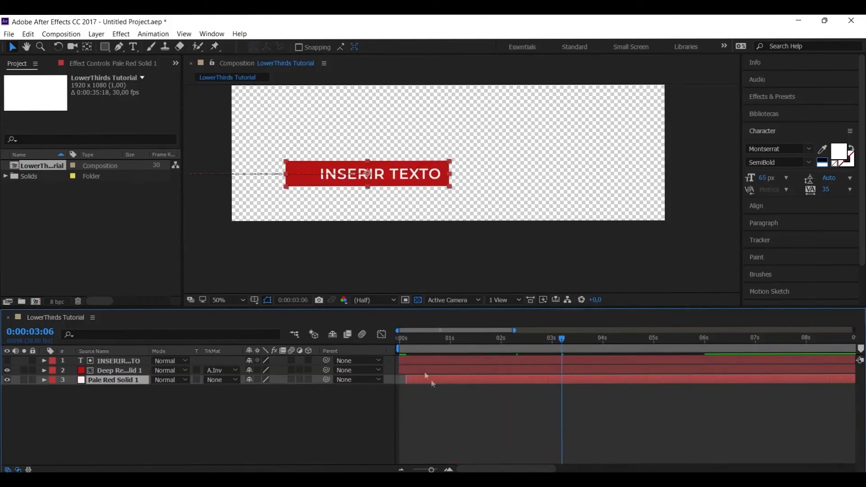
Replay the lower third through its slide-in and slide-out to check the timing offset between the two bars
{"action": "key", "text": "space"}
{"action": "key", "text": "space"}
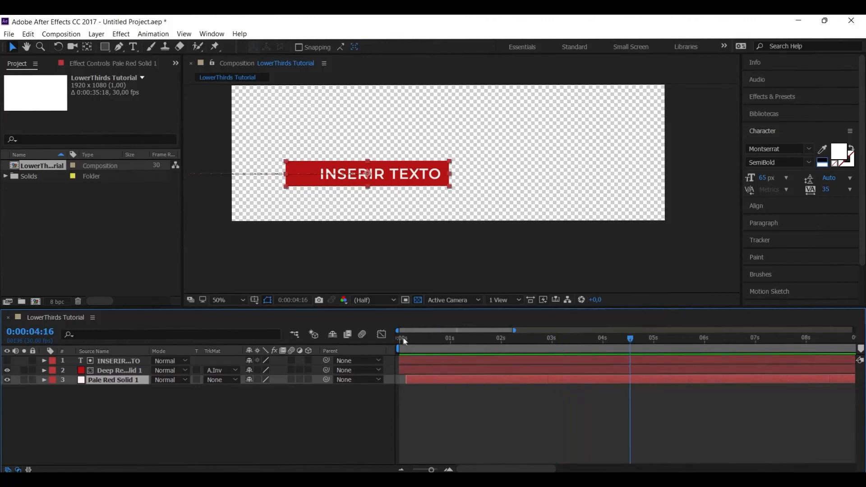
{"action": "left_click", "coordinate": [404, 341]}
{"action": "key", "text": "space"}
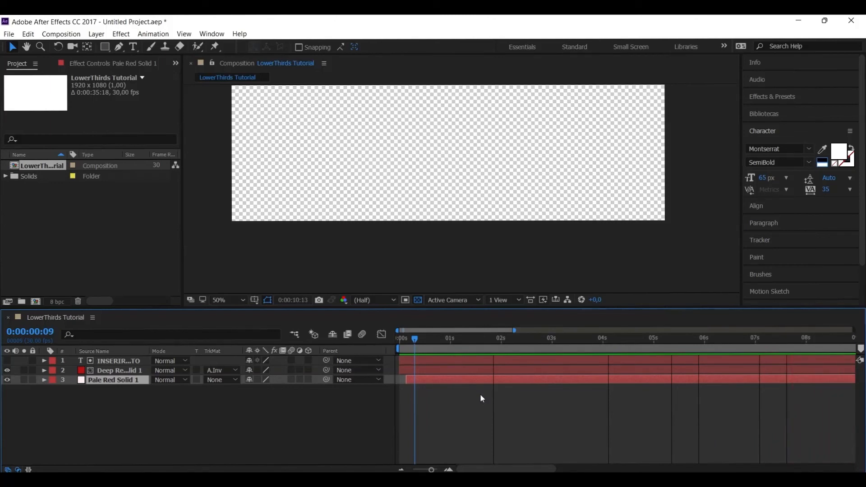
{"action": "key", "text": "space"}
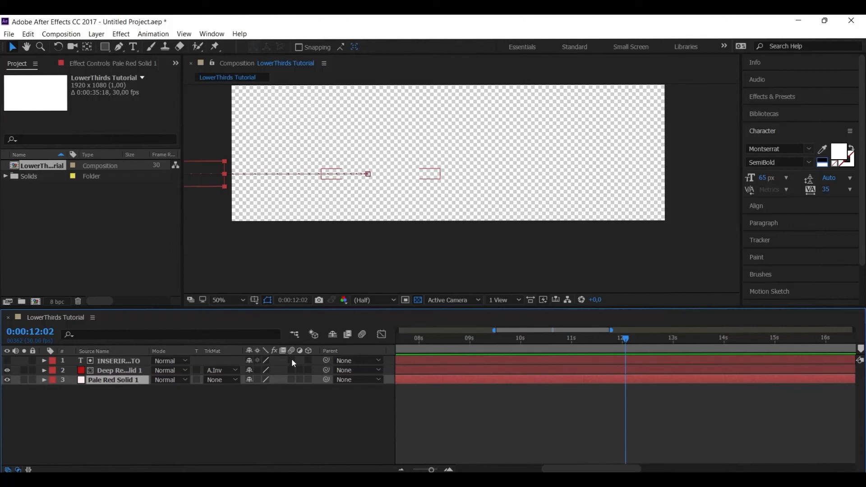
Turn on motion blur for all three layers and for the composition, and preview the result from the start
{"action": "left_click_drag", "start_coordinate": [291, 359], "coordinate": [293, 377]}
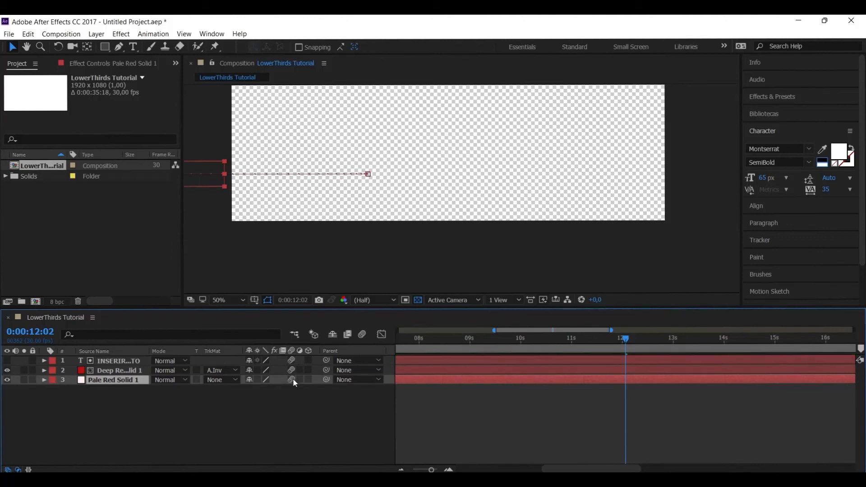
{"action": "left_click", "coordinate": [360, 336]}
{"action": "left_click_drag", "start_coordinate": [410, 341], "coordinate": [370, 337]}
{"action": "key", "text": "space"}
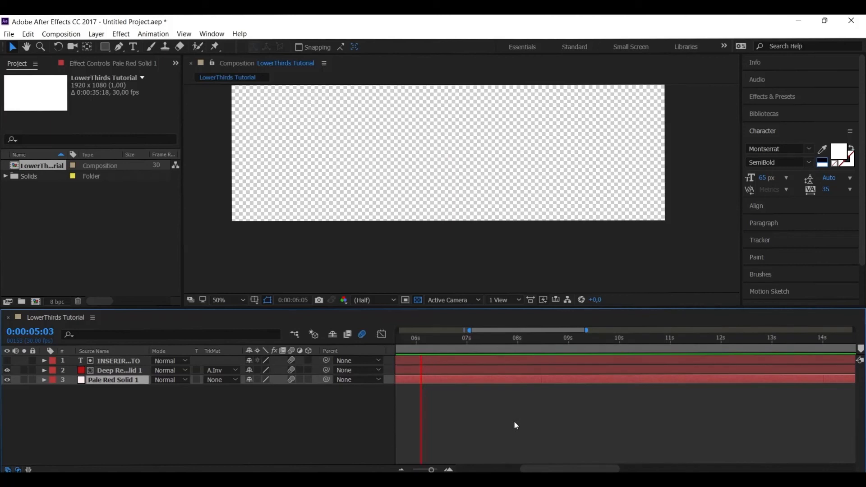
{"action": "left_click_drag", "start_coordinate": [416, 342], "coordinate": [360, 341]}
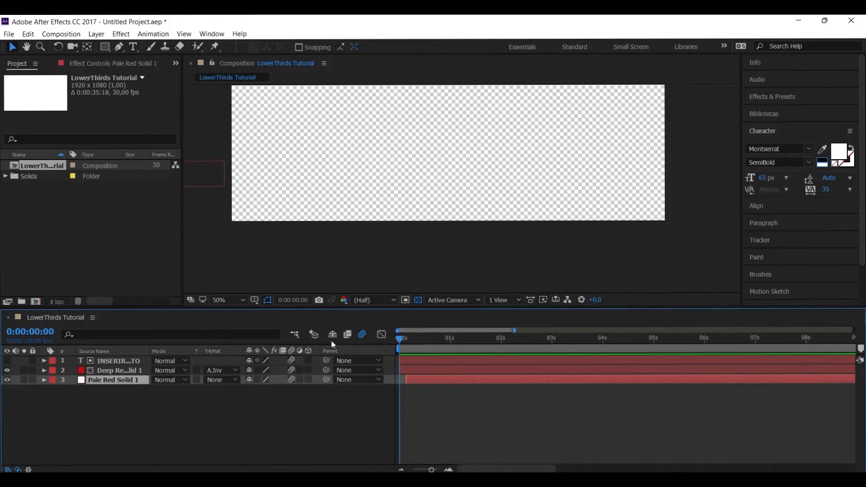
{"action": "key", "text": "space"}
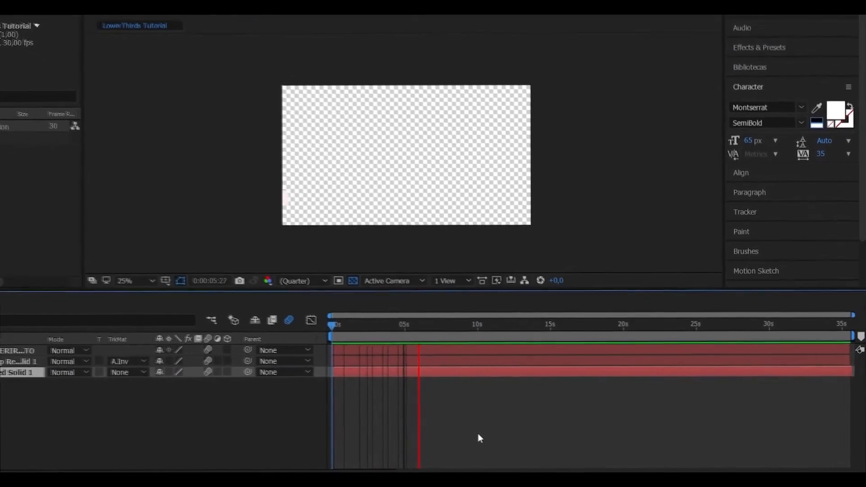
{"action": "key", "text": "space"}
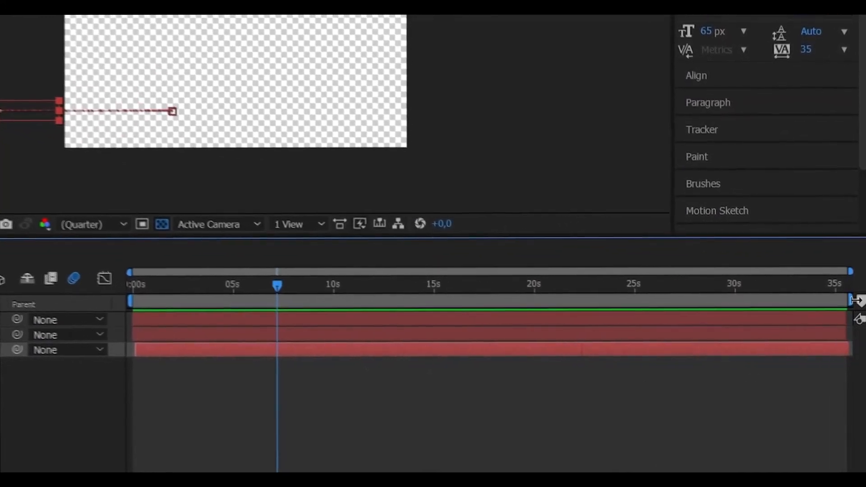
Trim the end of the work area to about 7 seconds, just past the red bar's last Position keyframe
{"action": "left_click_drag", "start_coordinate": [850, 296], "coordinate": [342, 297]}
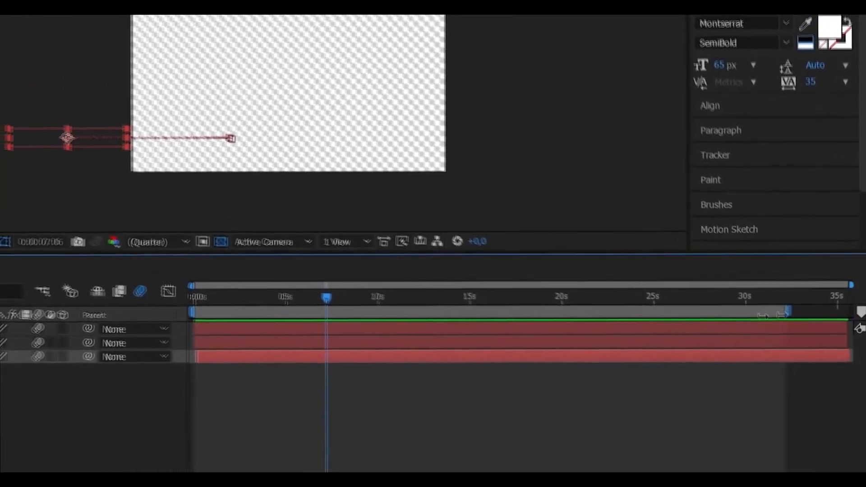
{"action": "left_click_drag", "start_coordinate": [446, 343], "coordinate": [400, 342]}
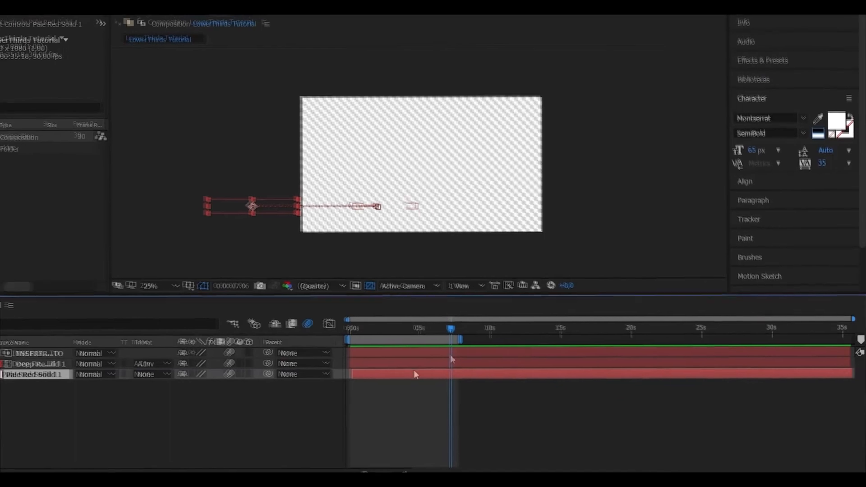
{"action": "scroll", "coordinate": [323, 370], "scroll_direction": "up", "scroll_amount": 5}
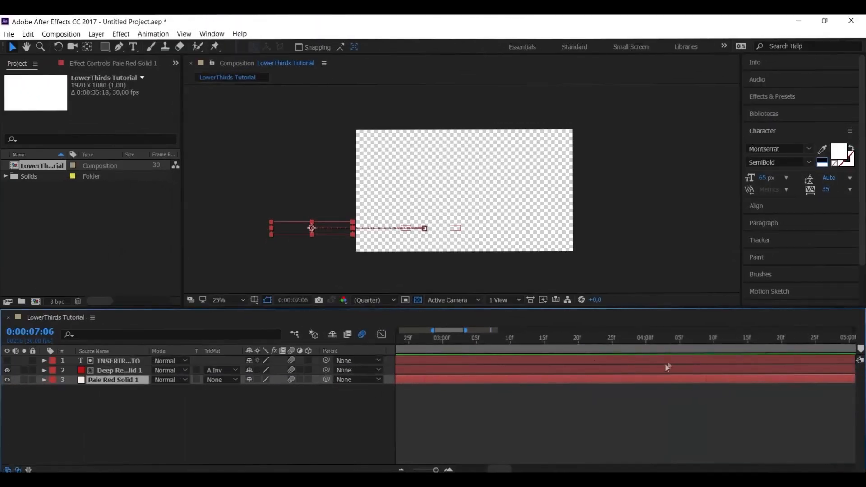
{"action": "scroll", "coordinate": [665, 366], "scroll_direction": "down", "scroll_amount": 2}
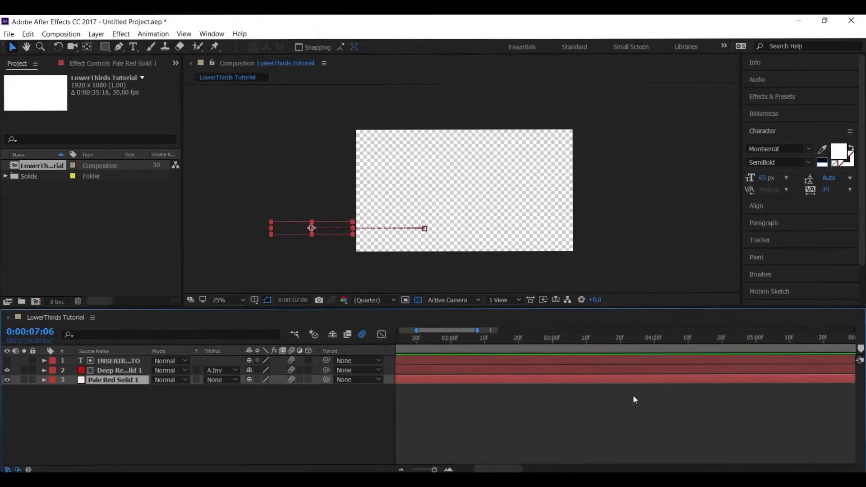
{"action": "scroll", "coordinate": [632, 398], "scroll_direction": "down", "scroll_amount": 3}
{"action": "left_click", "coordinate": [44, 371]}
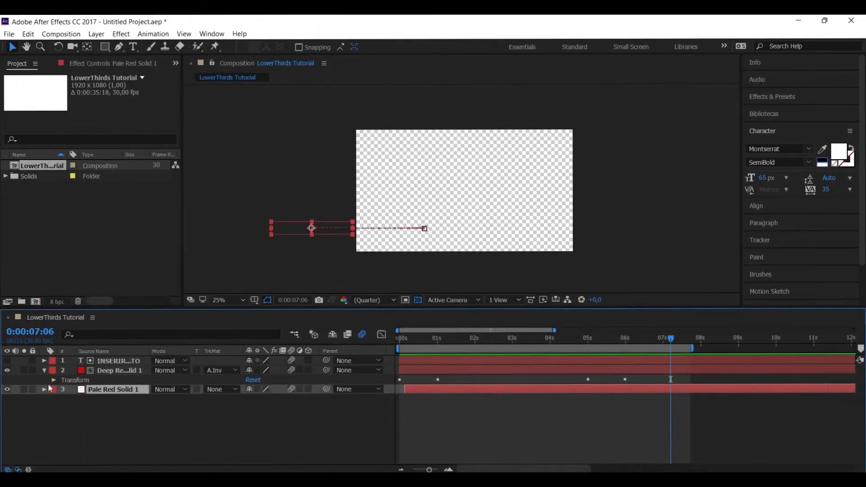
{"action": "left_click", "coordinate": [53, 380]}
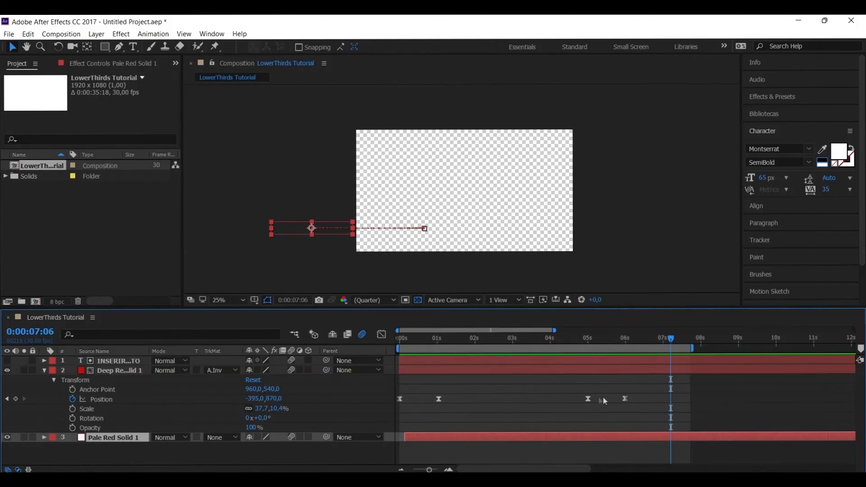
{"action": "left_click_drag", "start_coordinate": [692, 348], "coordinate": [668, 349]}
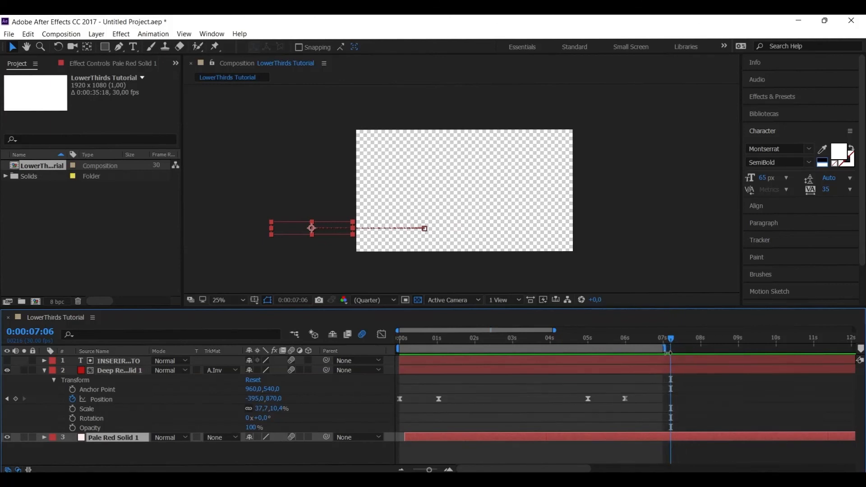
Preview the shortened work area from 0:00:04:13 through its loop, and collapse the red solid's properties
{"action": "left_click_drag", "start_coordinate": [674, 341], "coordinate": [568, 343]}
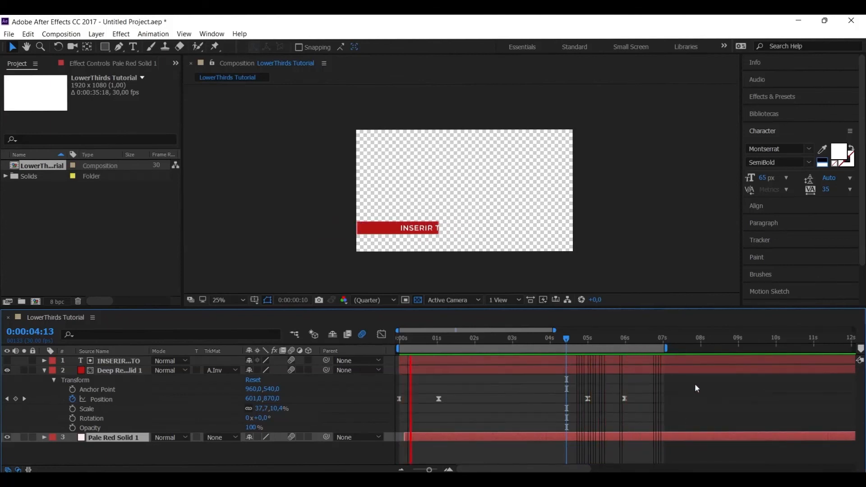
{"action": "key", "text": "space"}
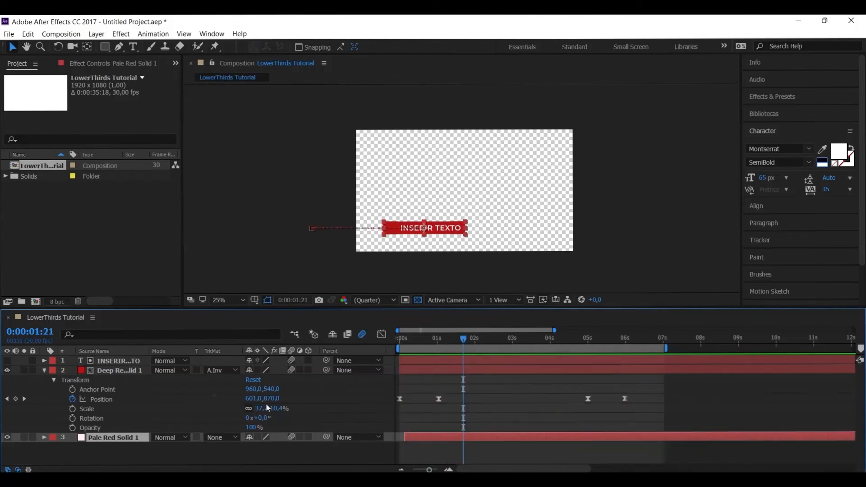
{"action": "left_click", "coordinate": [45, 370]}
{"action": "key", "text": "minus"}
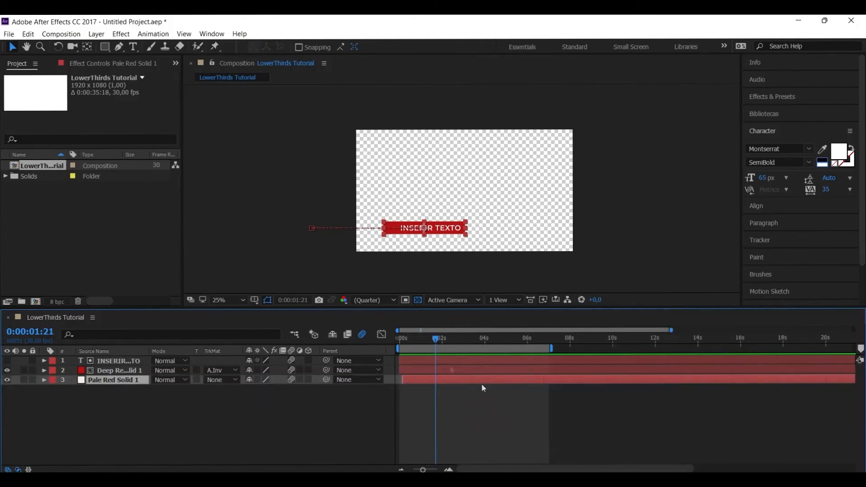
Toggle the transparency grid off and on to compare the lower third against both backgrounds
{"action": "left_click", "coordinate": [418, 300]}
{"action": "left_click", "coordinate": [418, 301]}
{"action": "left_click", "coordinate": [418, 301]}
{"action": "left_click", "coordinate": [418, 300]}
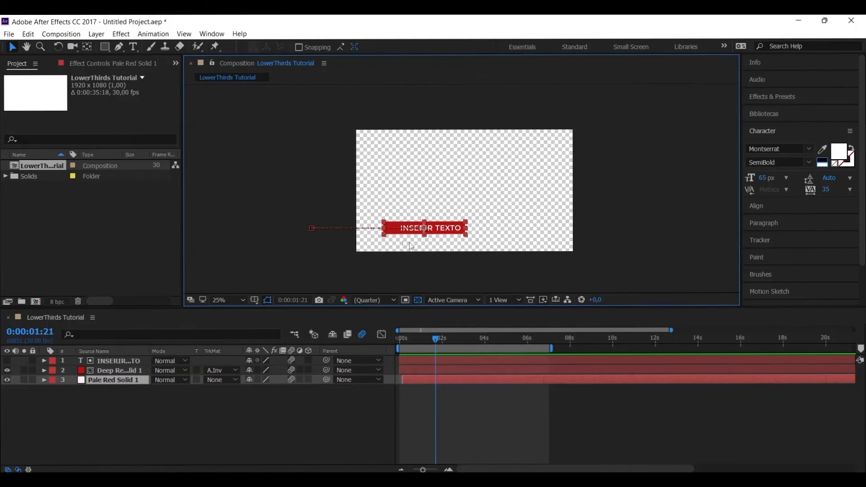